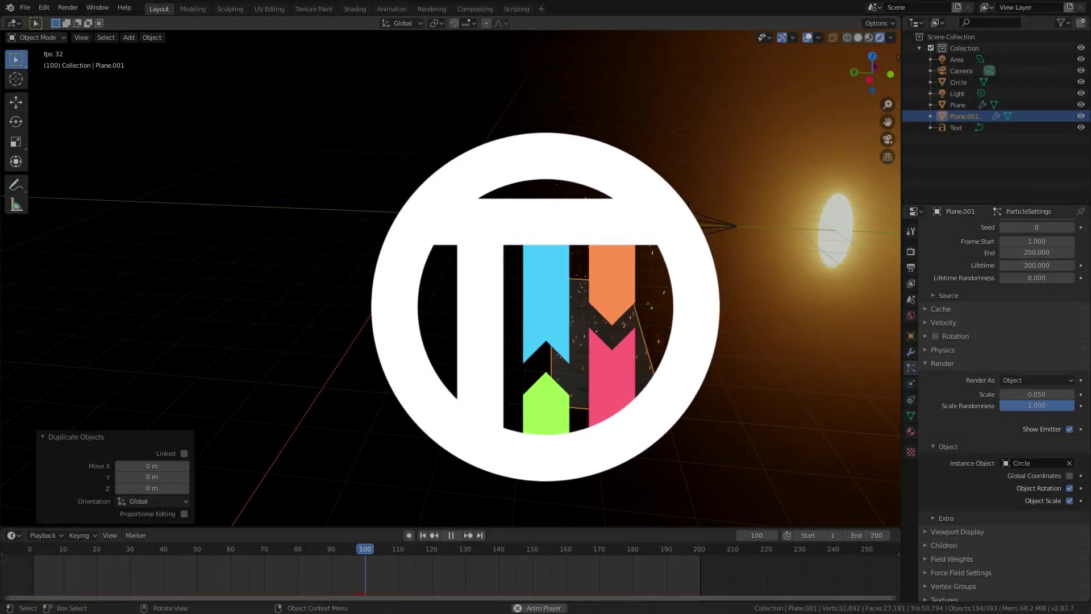
Step: Duplicate the Plane.001 particle emitter and move the copy 9.79 m along Y
key("g")
key("y")
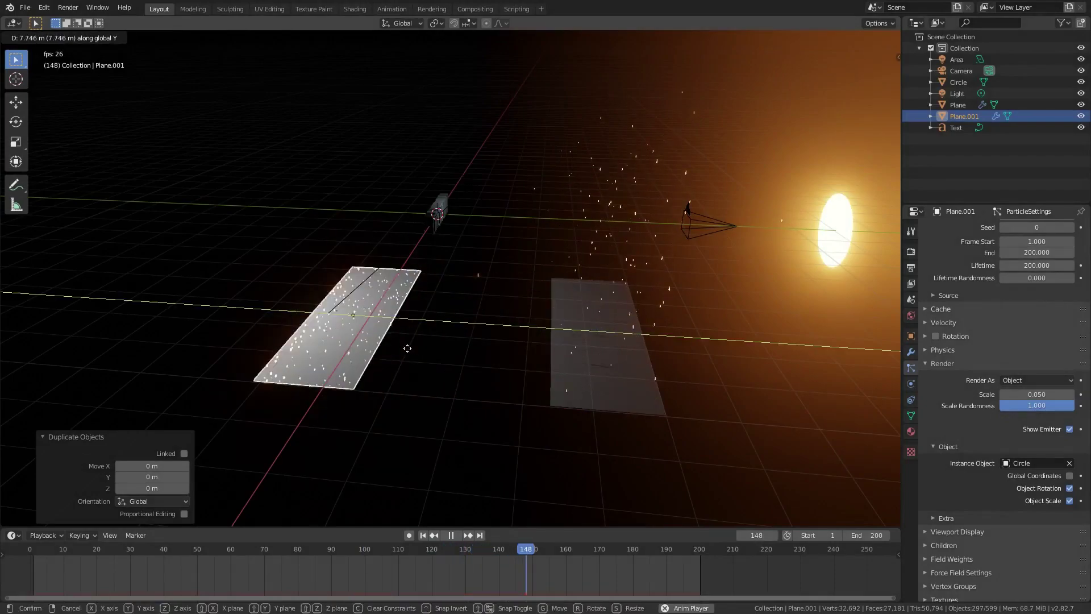
middle_click_drag(364, 348, 381, 335)
middle_click_drag(559, 284, 561, 206)
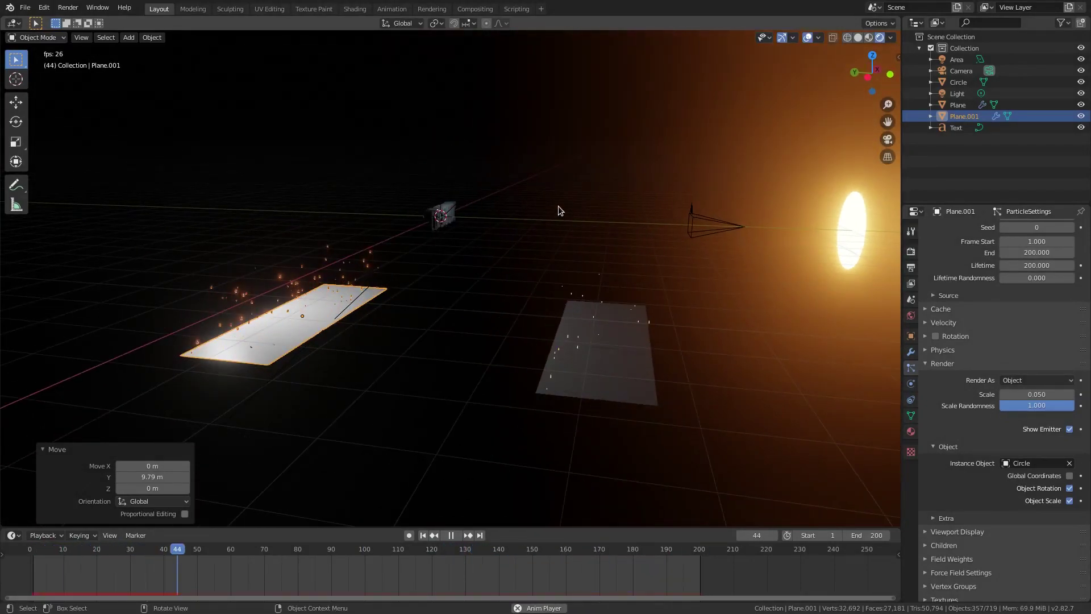
Step: Look through the scene camera and adjust the framing to check the particle coverage
key("KP_0")
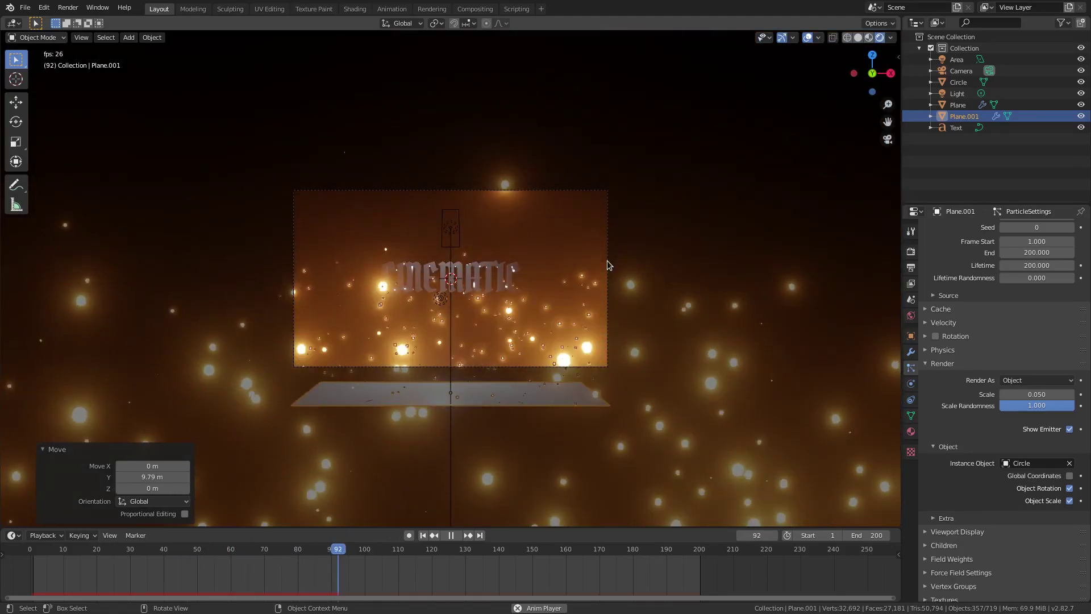
scroll(607, 260, "up", 3)
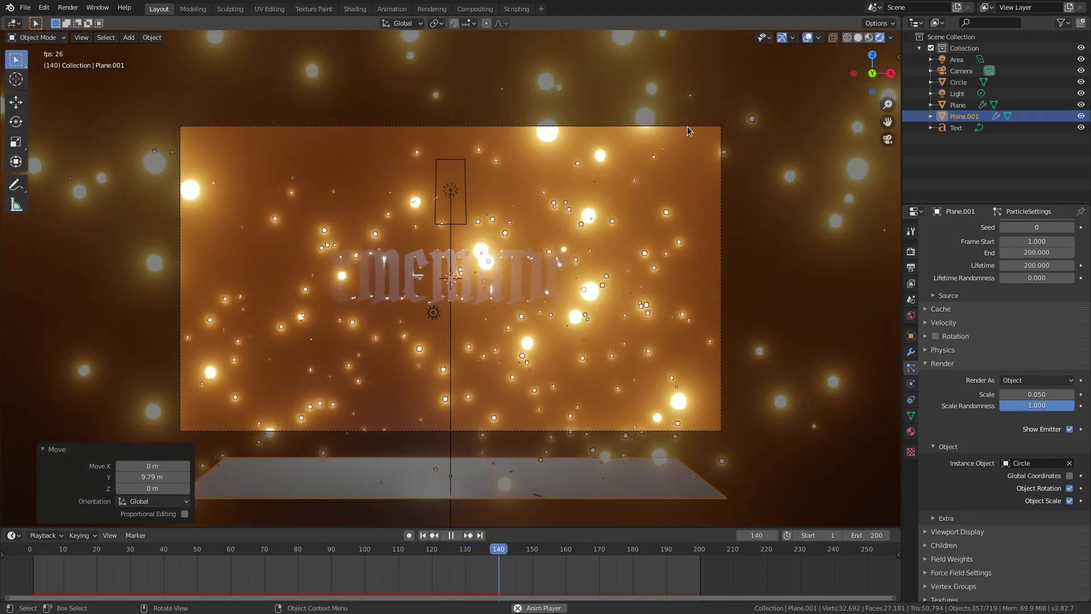
left_click(688, 126)
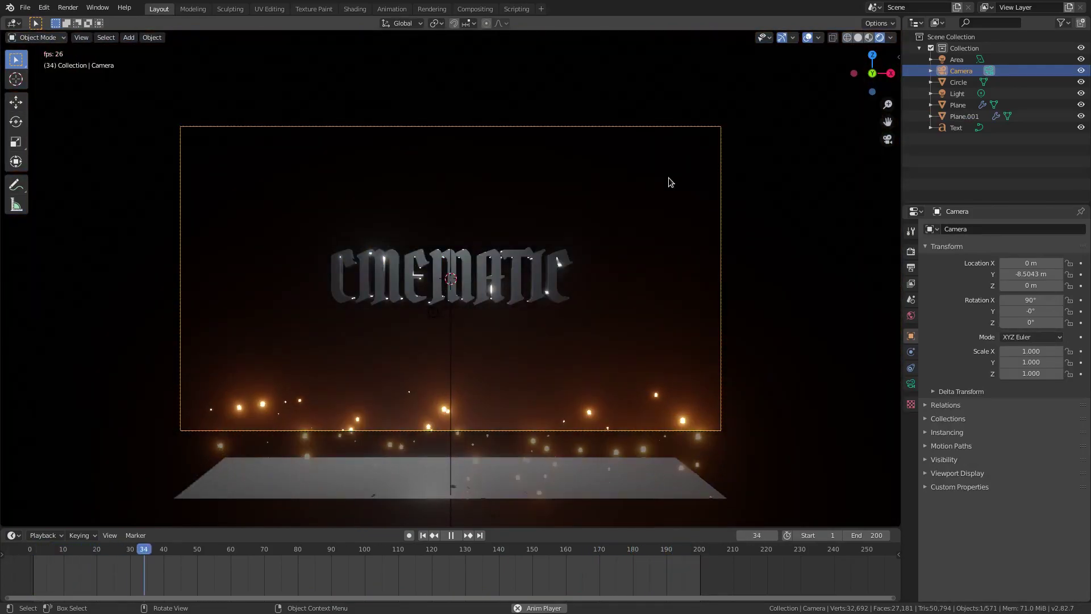
left_click(557, 480)
middle_click_drag(564, 452, 560, 375, "shift")
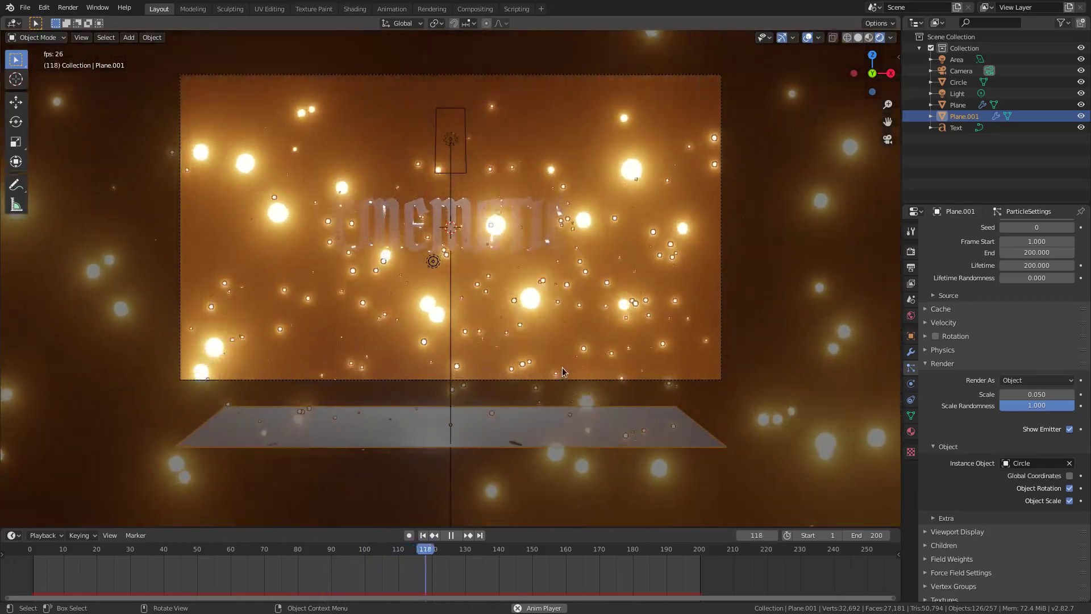
scroll(540, 330, "up", 2)
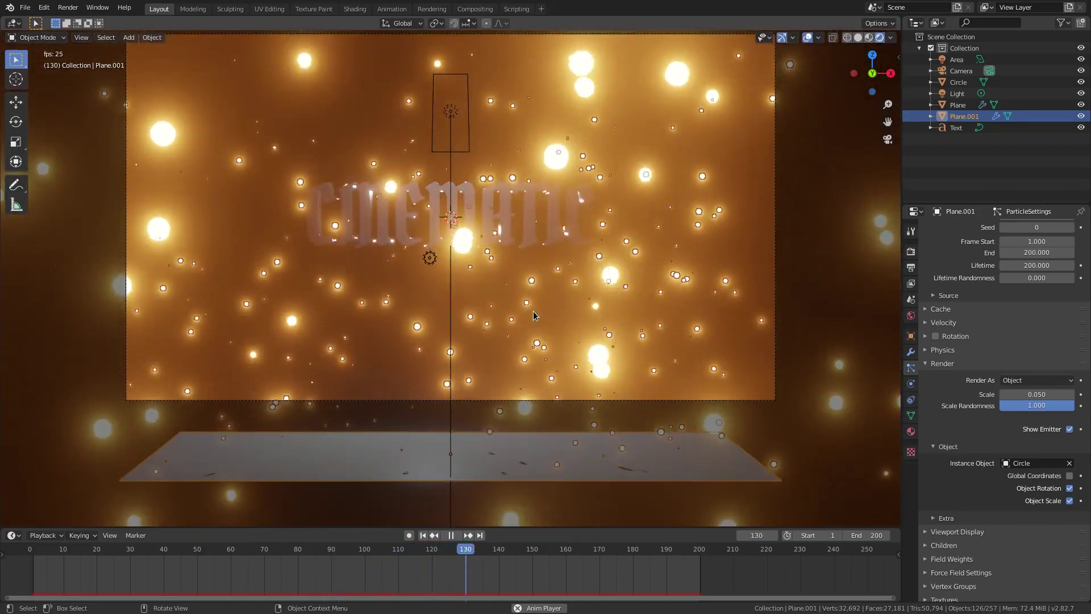
middle_click_drag(534, 315, 531, 354, "shift")
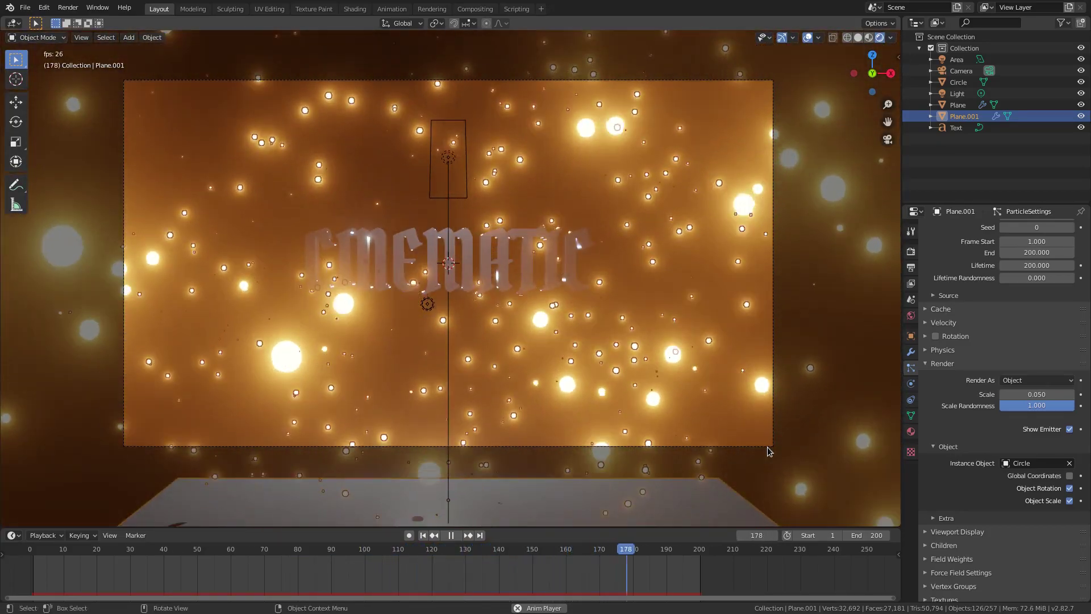
Step: Enable the camera's depth of field, set F-Stop to 0.1, and keyframe it
left_click(771, 448)
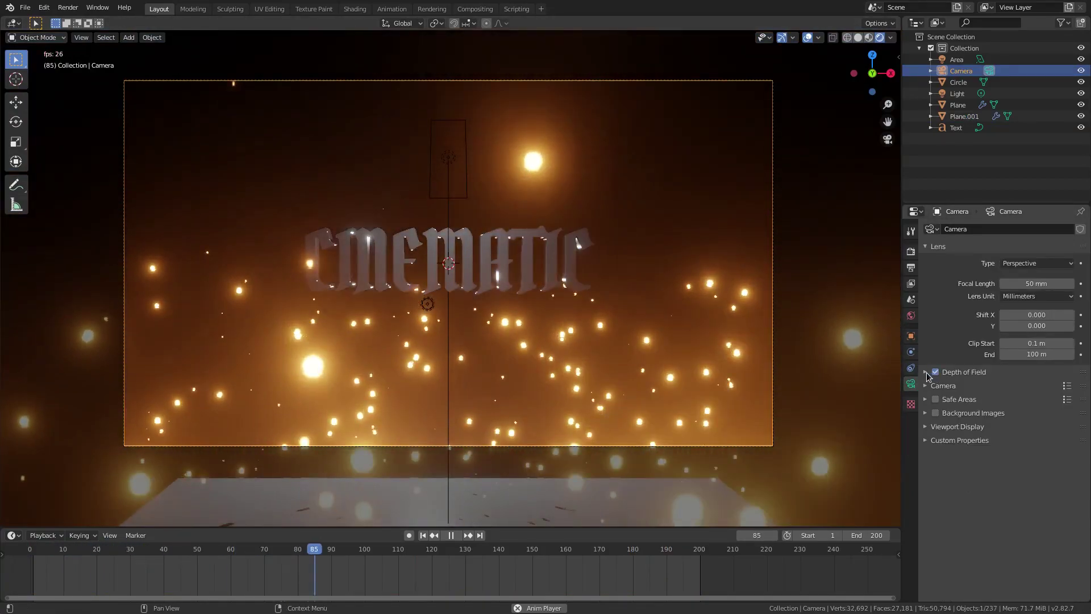
left_click(926, 372)
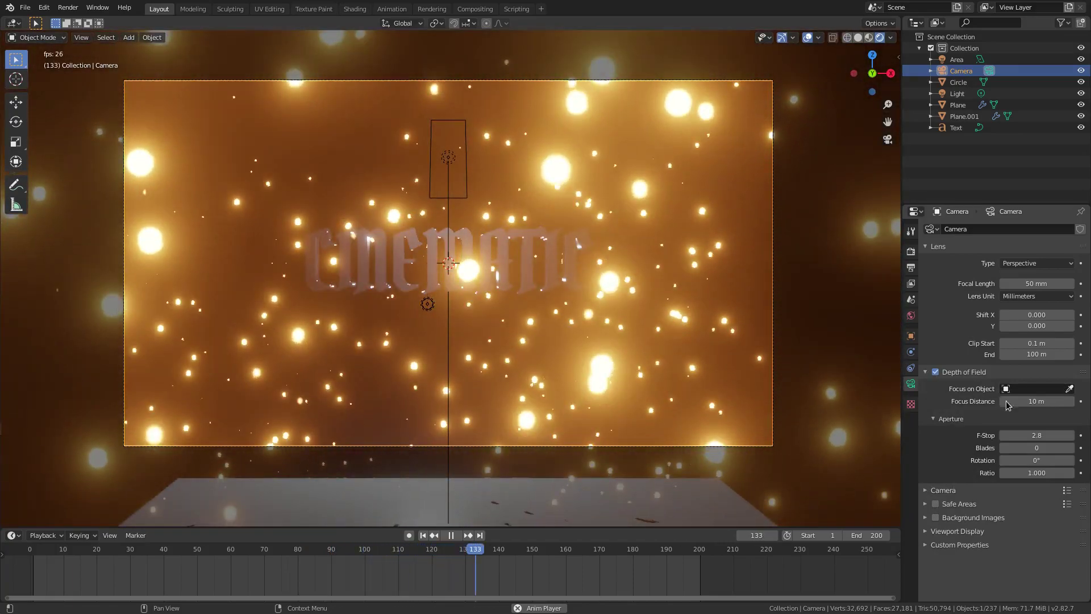
left_click_drag(1037, 435, 966, 435)
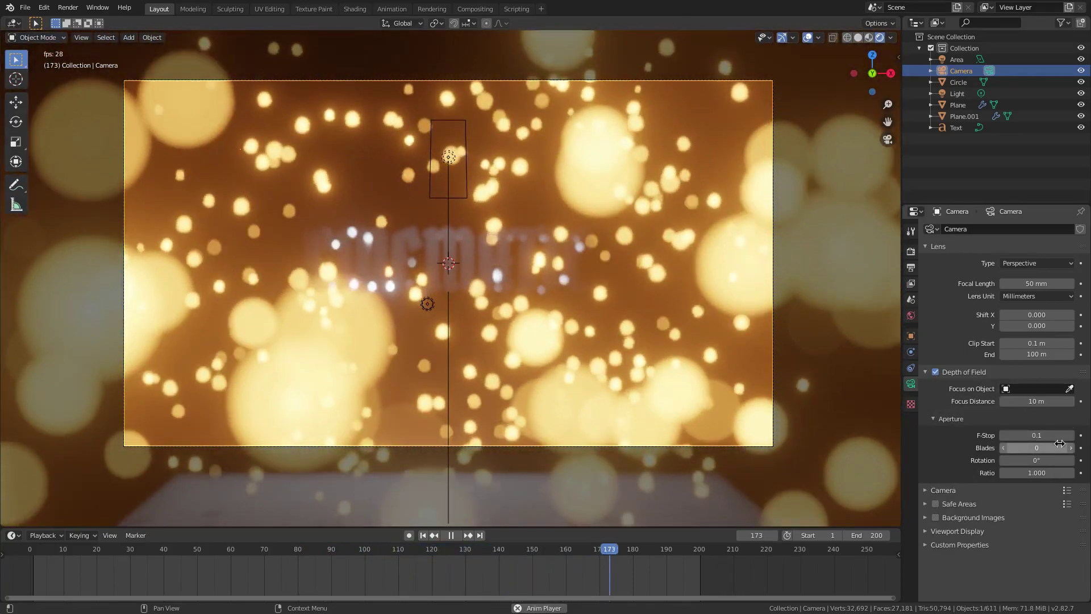
key("i")
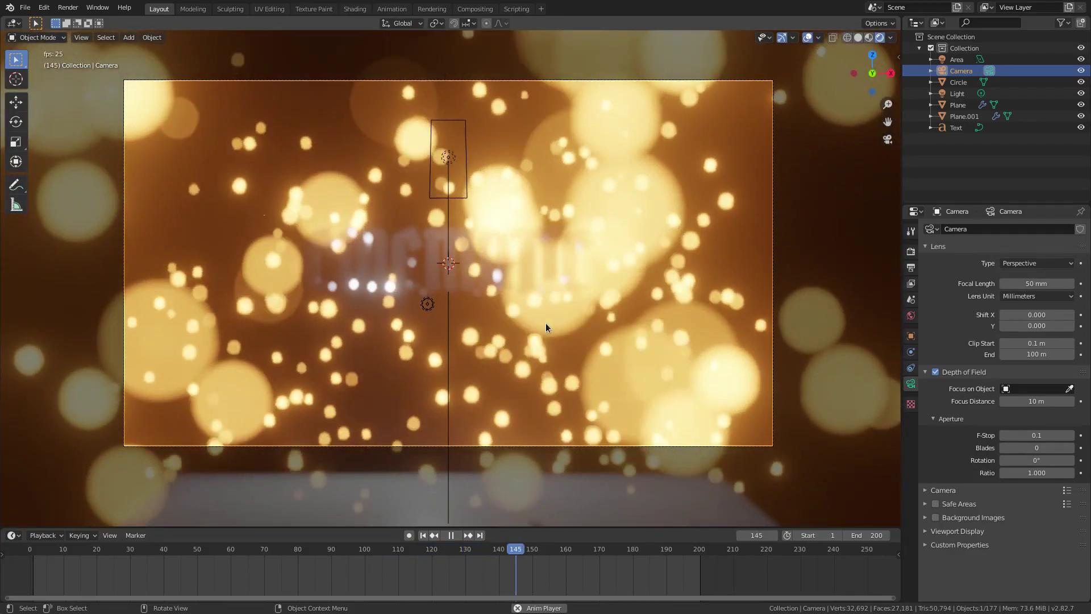
middle_click_drag(546, 322, 594, 338)
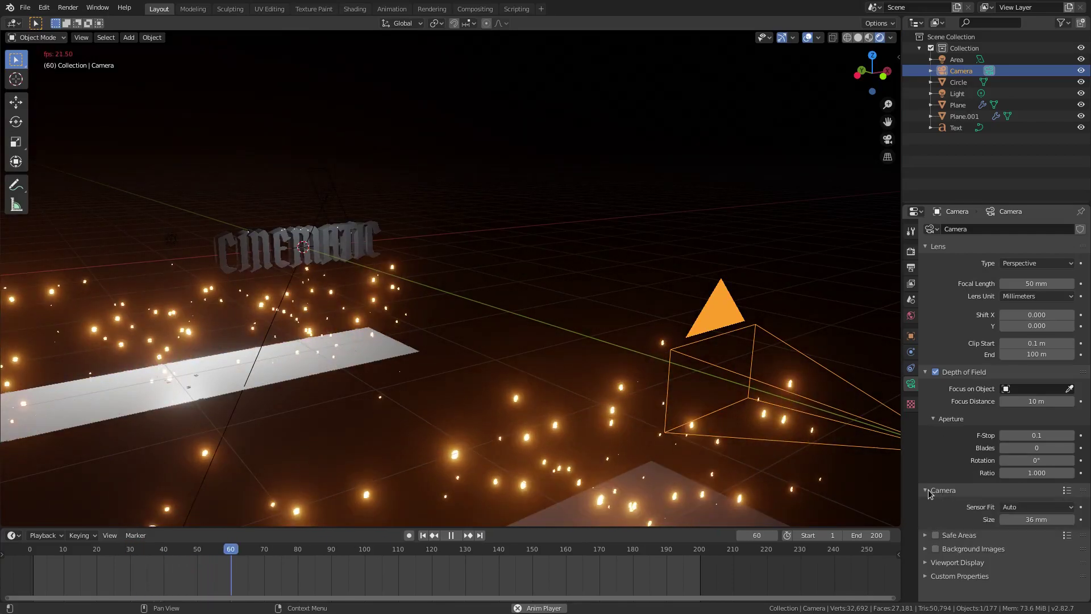
Step: Turn on the camera's Limits display, set focus distance to 8.4 m, and return to camera view
left_click(957, 531)
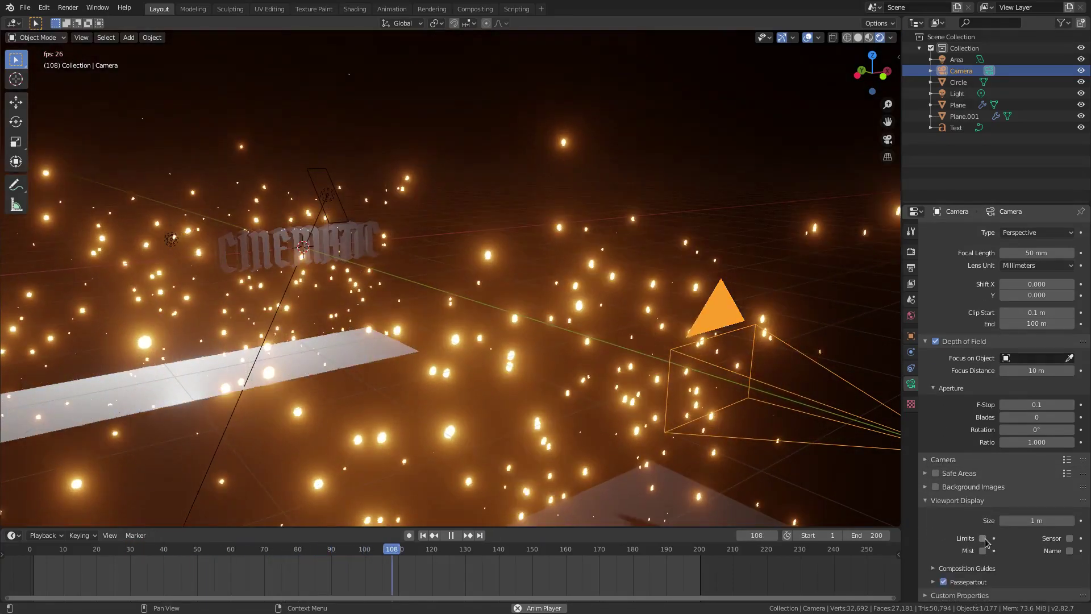
middle_click_drag(660, 363, 397, 302)
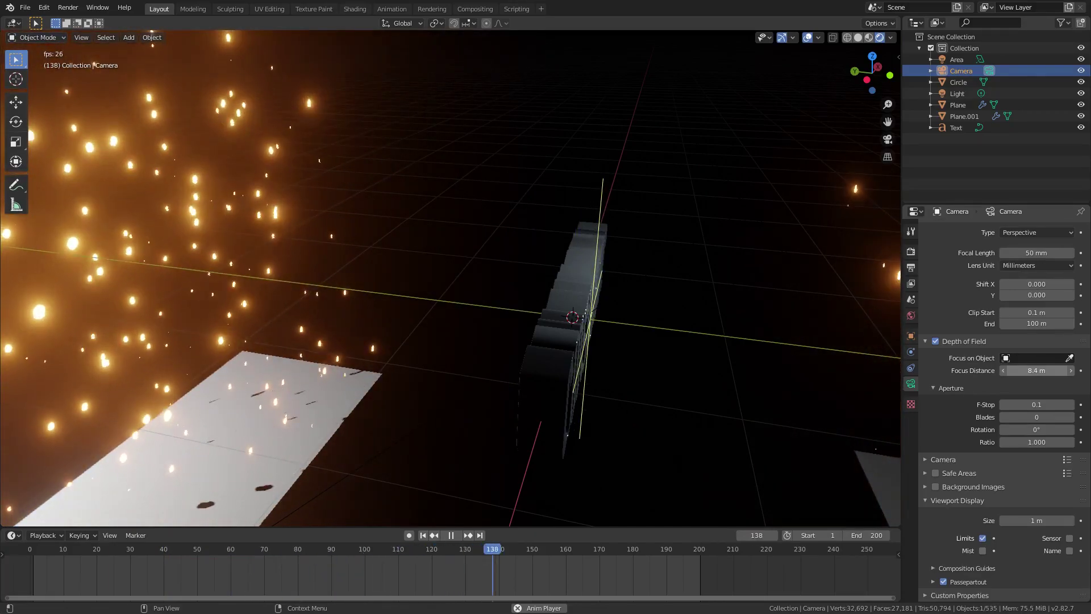
middle_click_drag(675, 309, 573, 259)
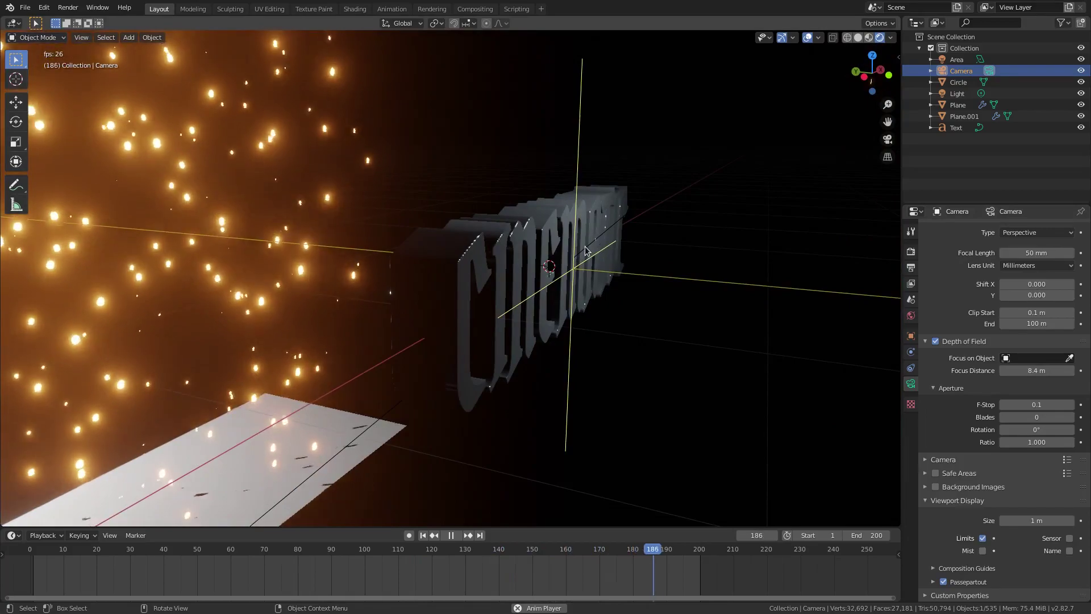
key("KP_0")
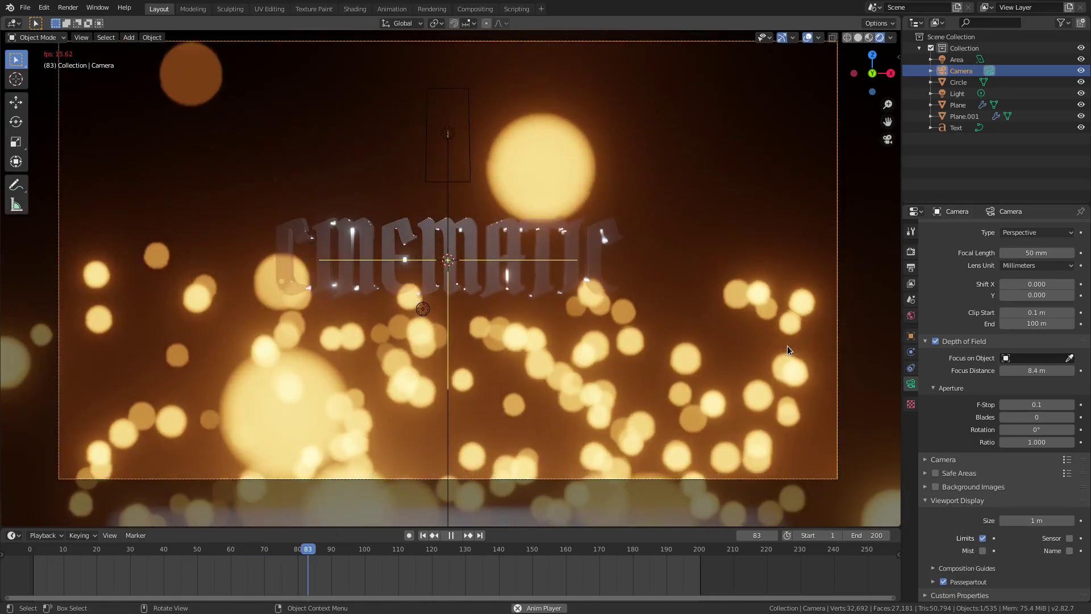
scroll(787, 346, "down", 2)
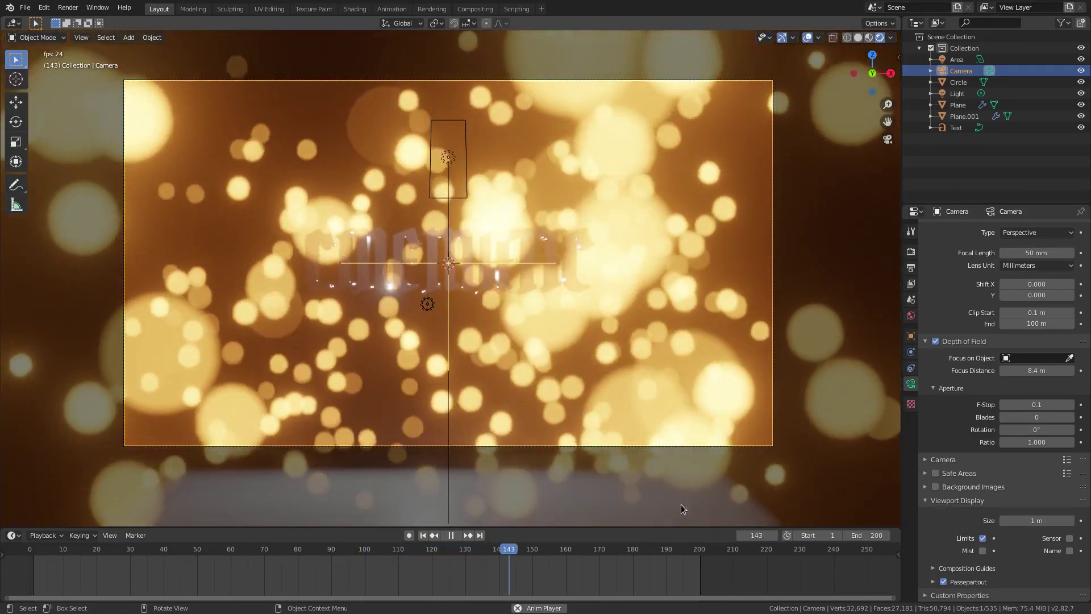
Step: Set the Plane.001 emitter's particle Emission Number to 200
left_click(681, 504)
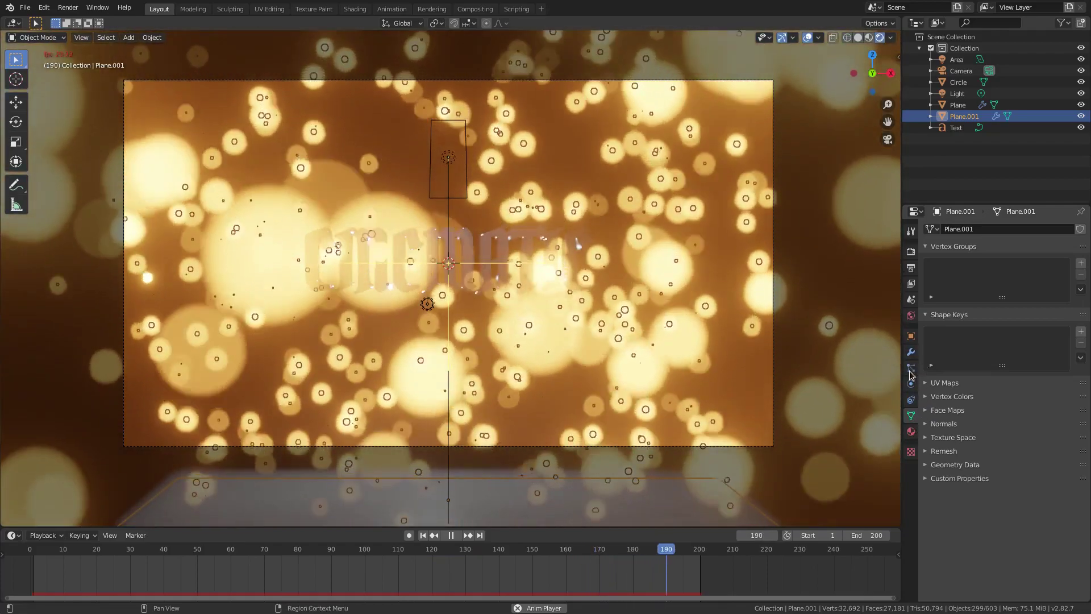
left_click(911, 370)
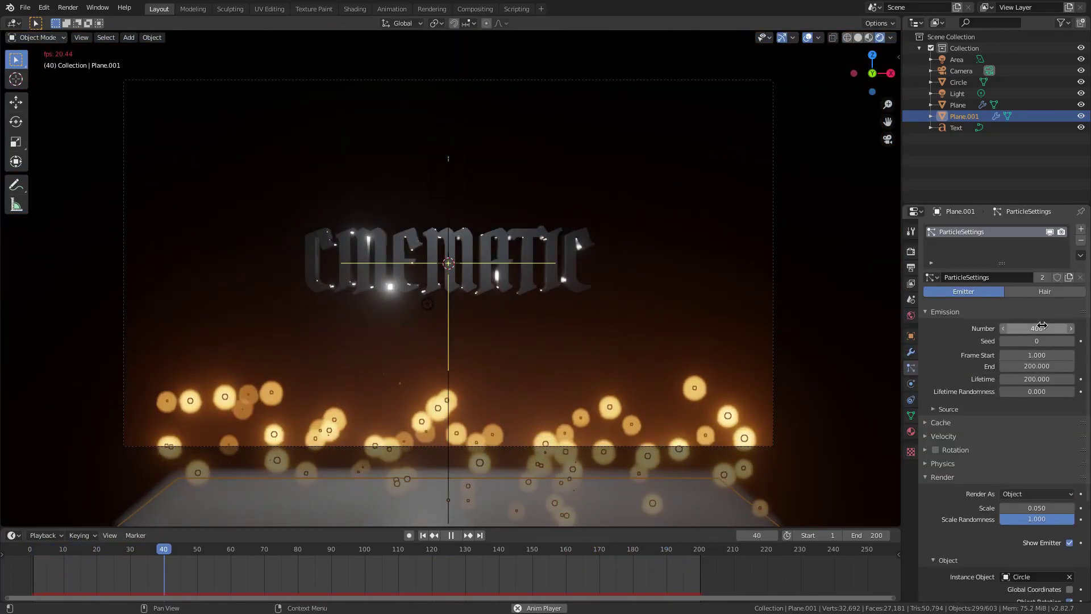
left_click(1041, 328)
type("200")
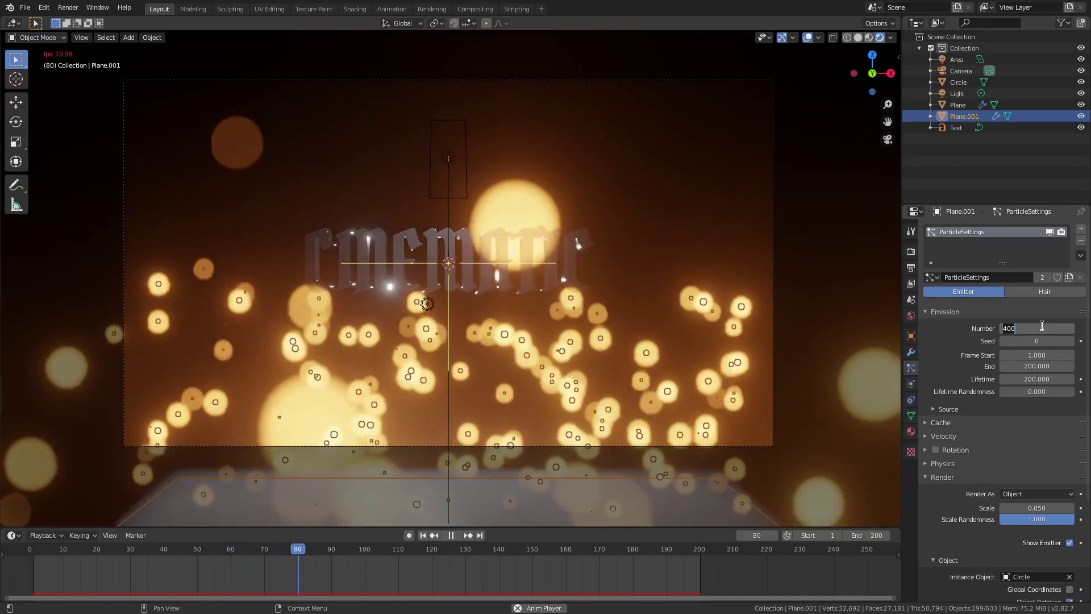
key("Return")
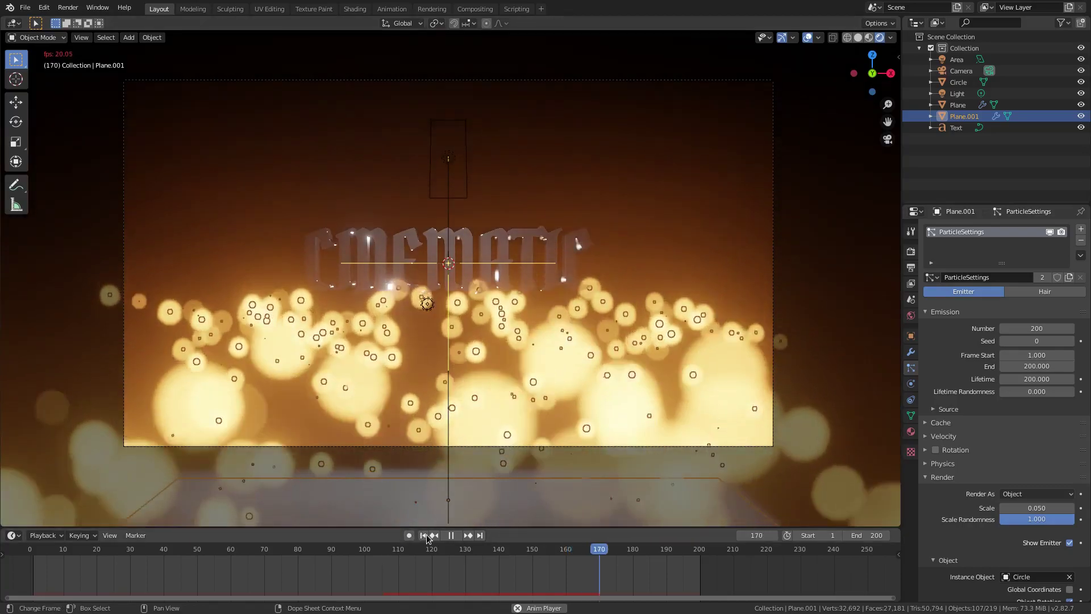
Step: Rewind to the first frame and hide viewport overlays for a clean camera preview
left_click(424, 536)
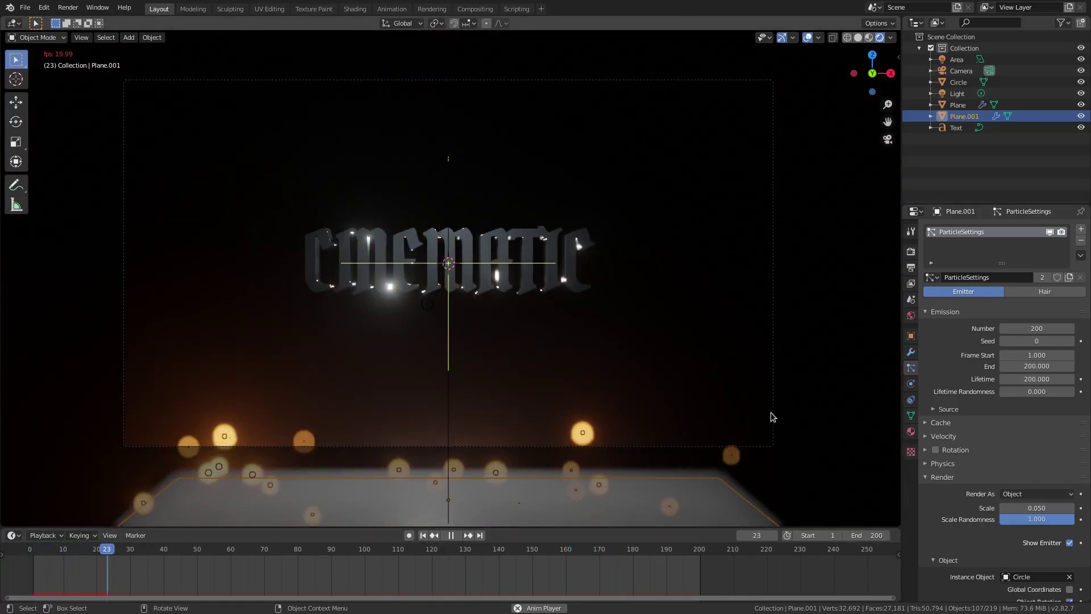
left_click(772, 417)
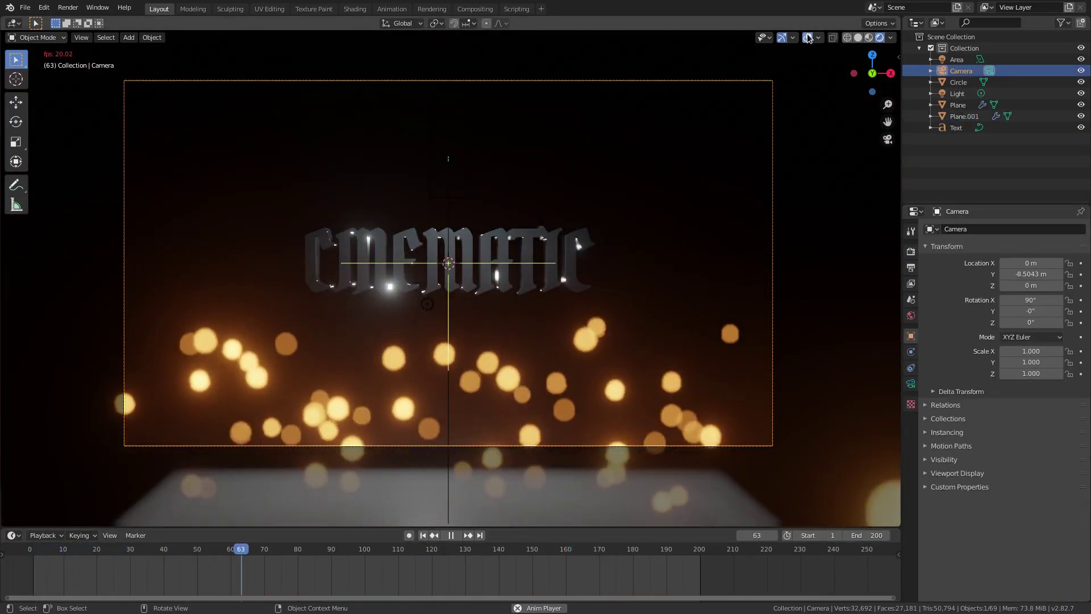
left_click(808, 38)
scroll(836, 203, "up", 1)
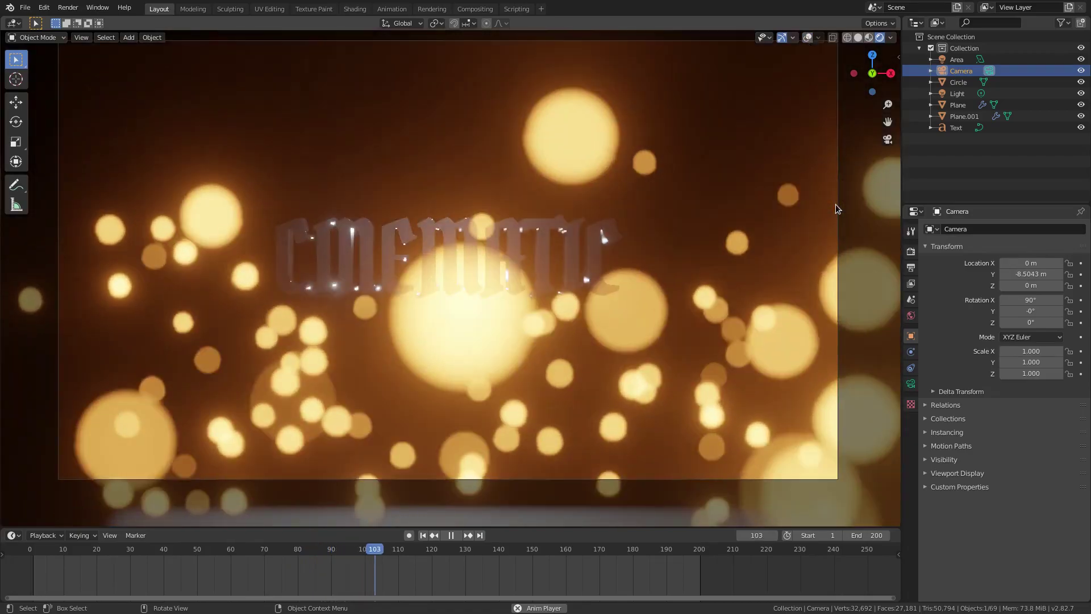
scroll(835, 205, "down", 1)
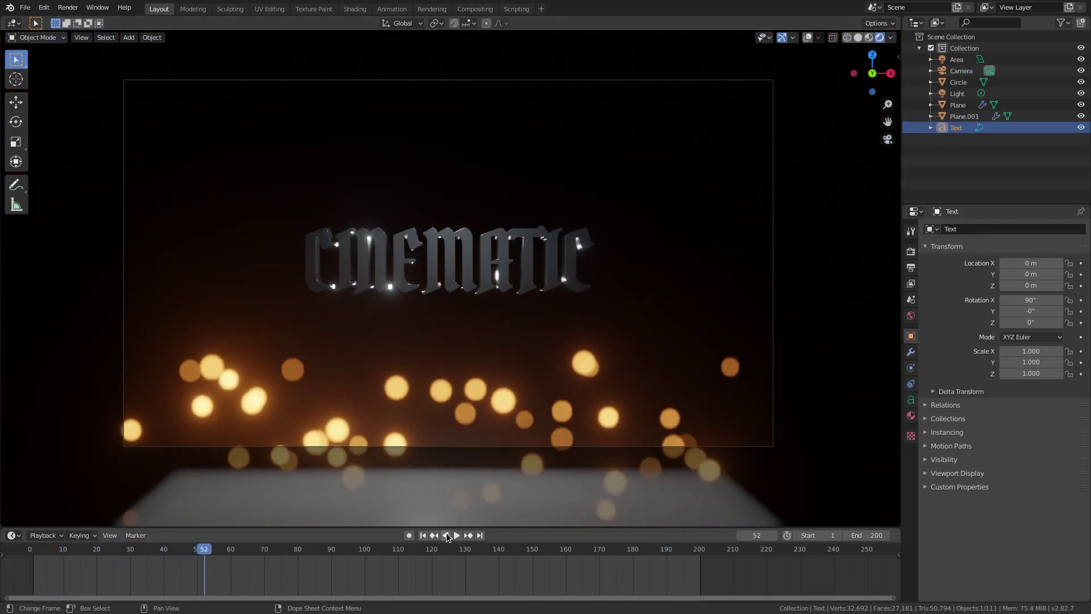
left_click(776, 262)
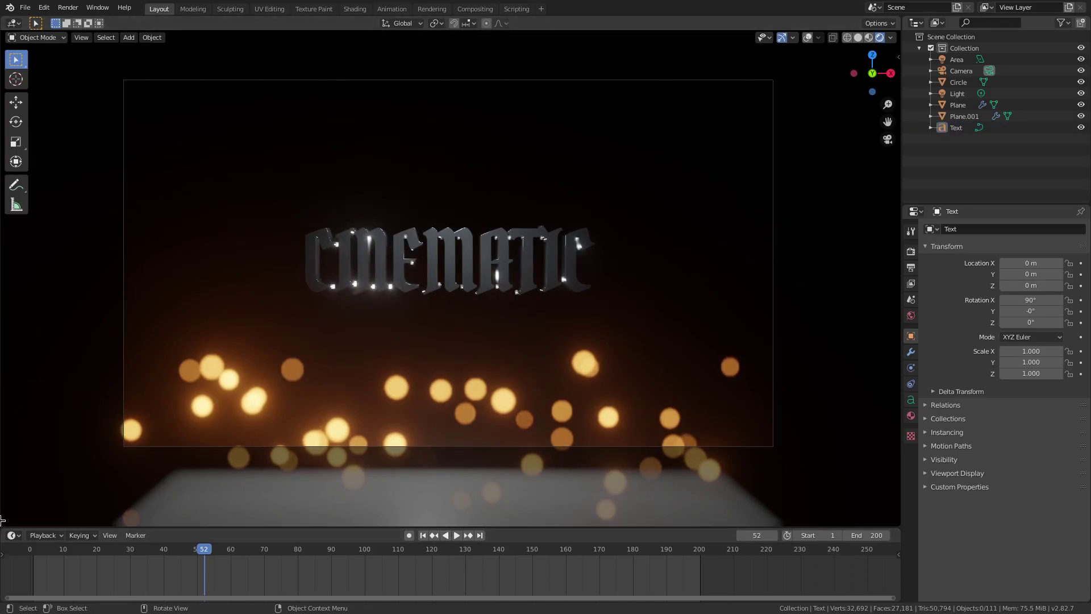
Step: Split the viewport horizontally and make the lower half a Graph Editor showing the full frame range
left_click(9, 232)
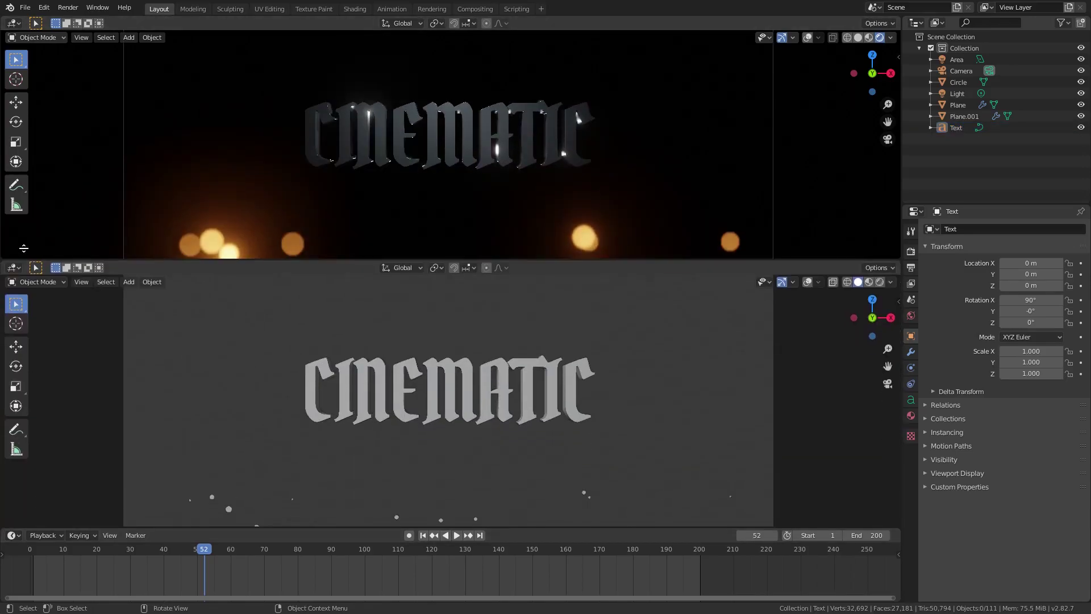
left_click(14, 240)
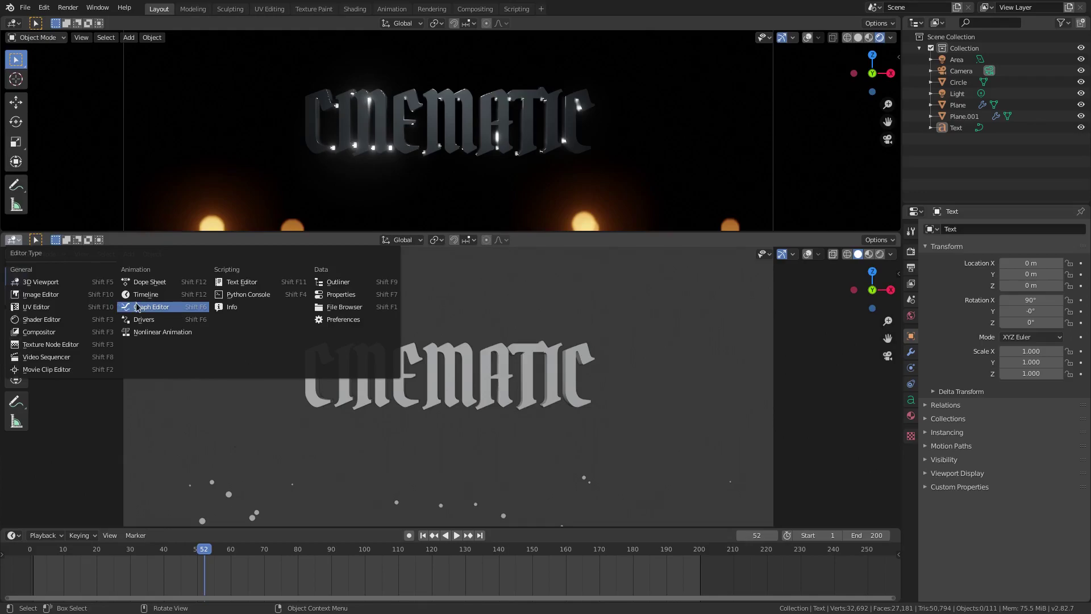
left_click(151, 307)
middle_click_drag(386, 453, 412, 444, "ctrl")
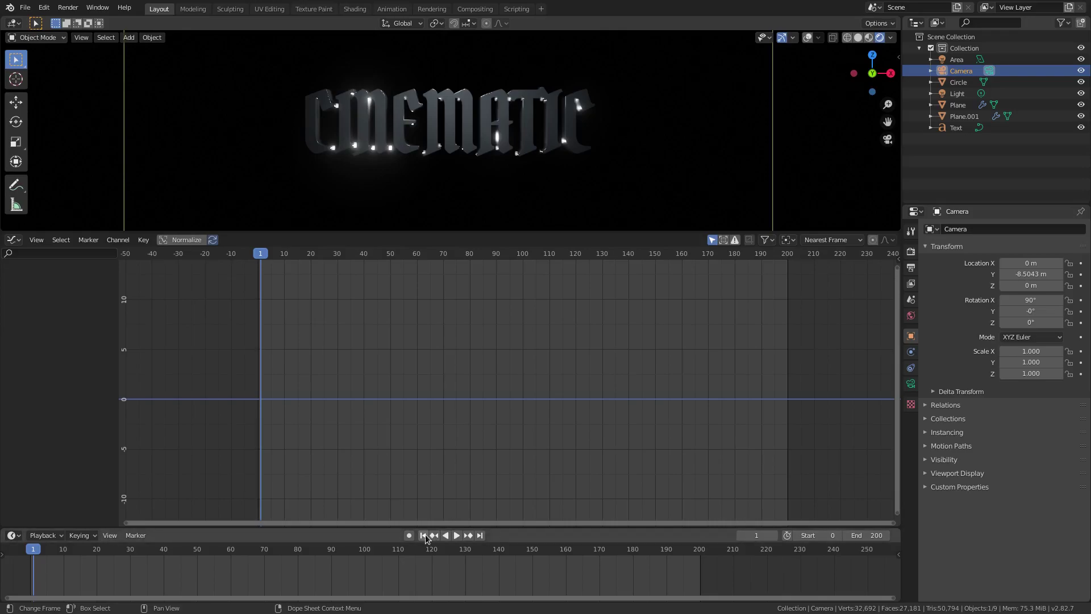
Step: Keyframe the camera's location and add a Noise modifier to its X Location curve
key("i")
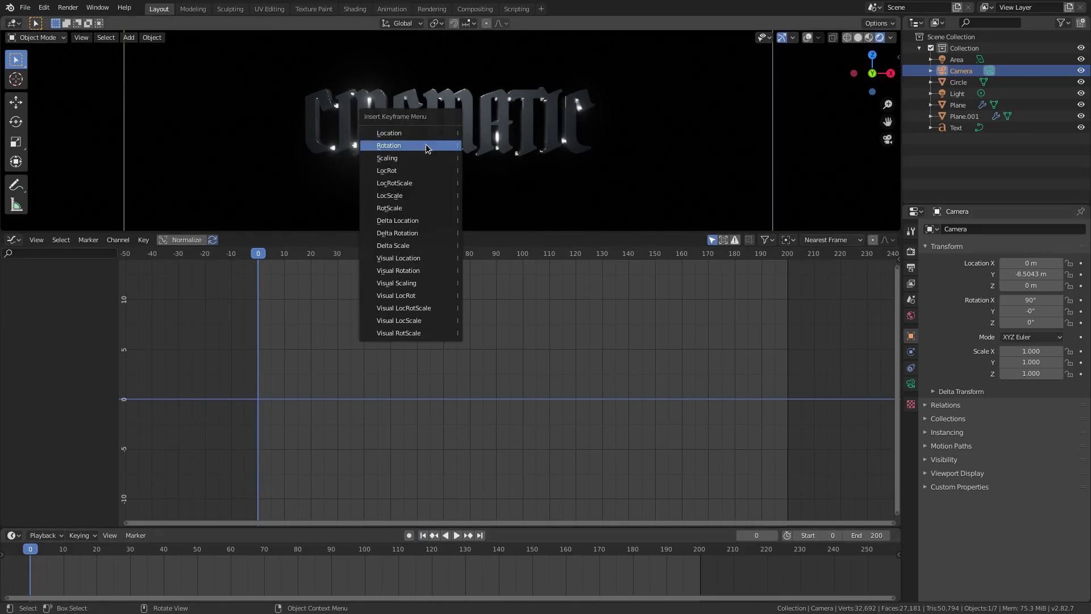
left_click(427, 136)
scroll(455, 446, "down", 3)
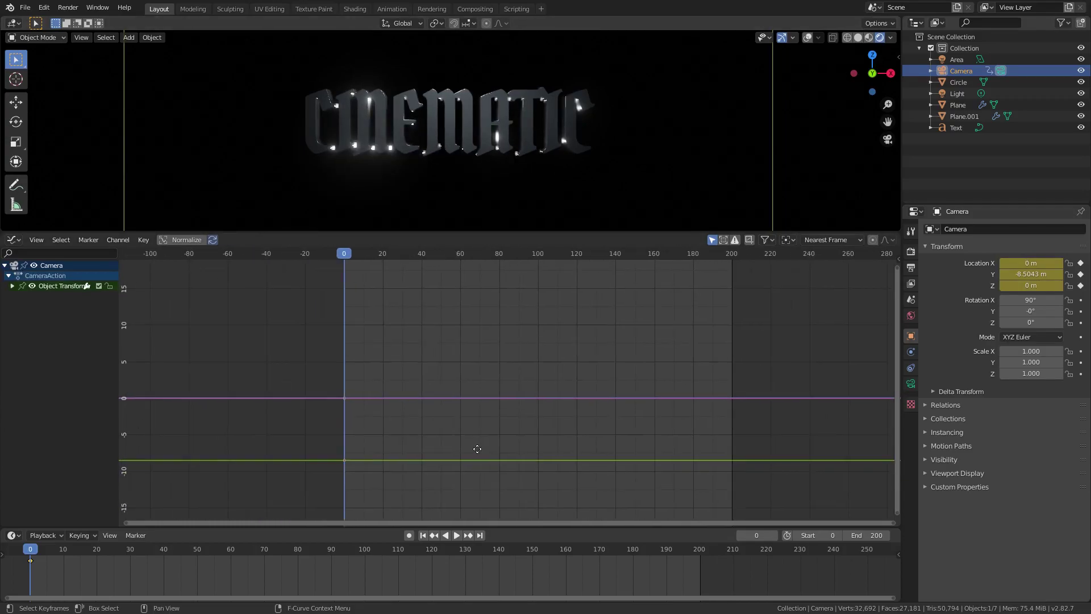
left_click(896, 260)
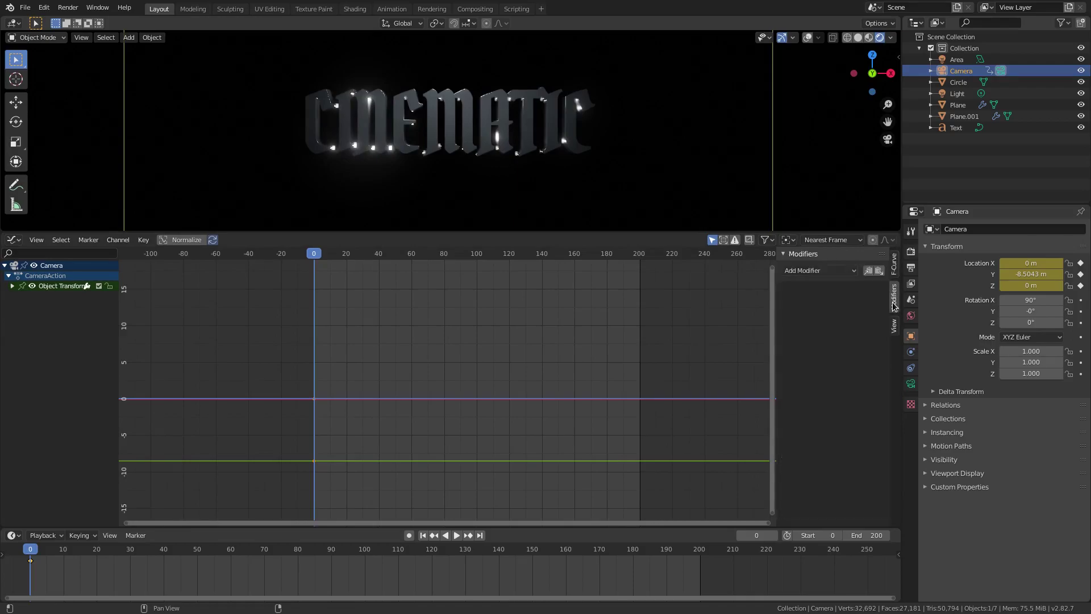
left_click(828, 271)
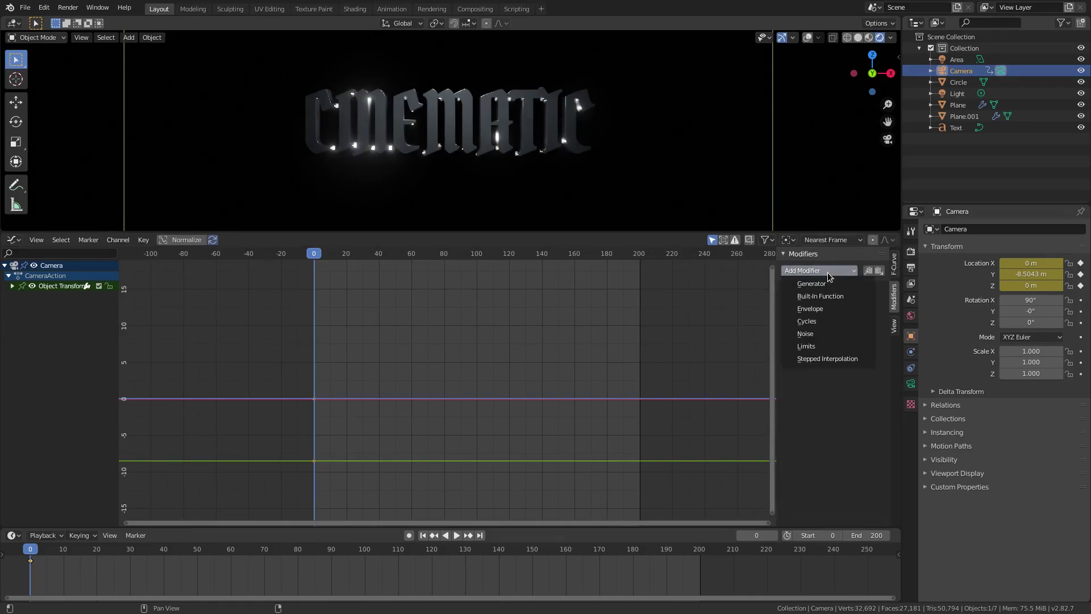
left_click(805, 330)
left_click(451, 536)
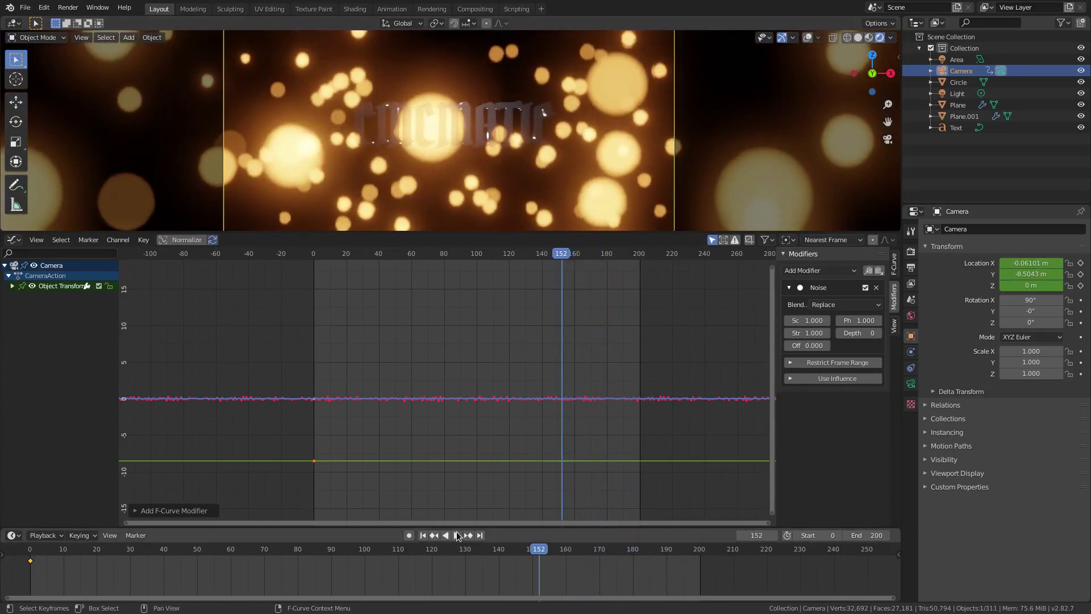
Step: Set the Noise modifier's scale to 20 and strength to 0.2
double_click(809, 319)
type("10")
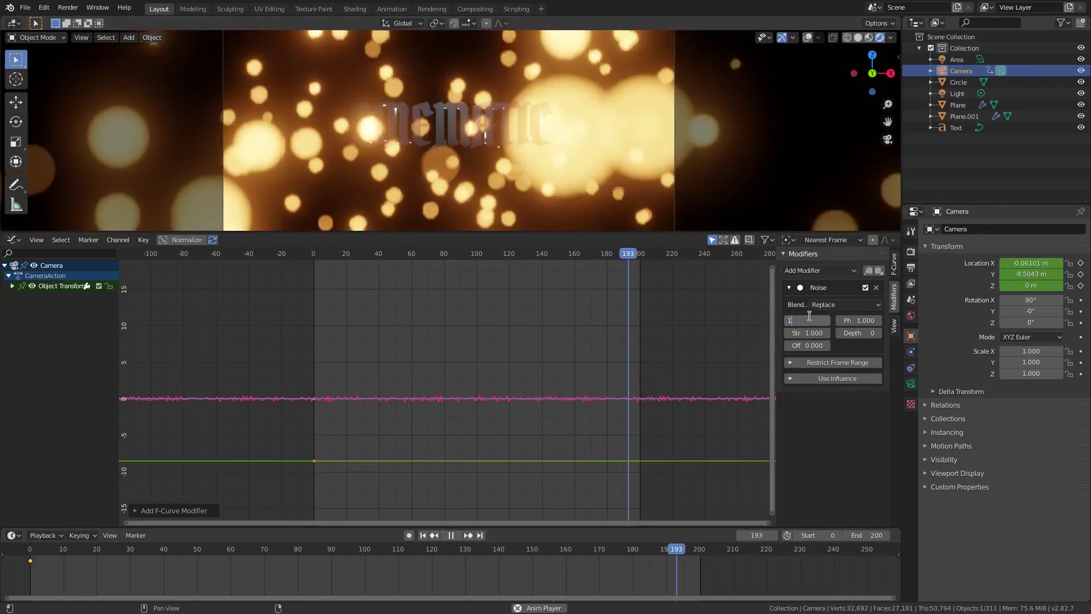
key("Return")
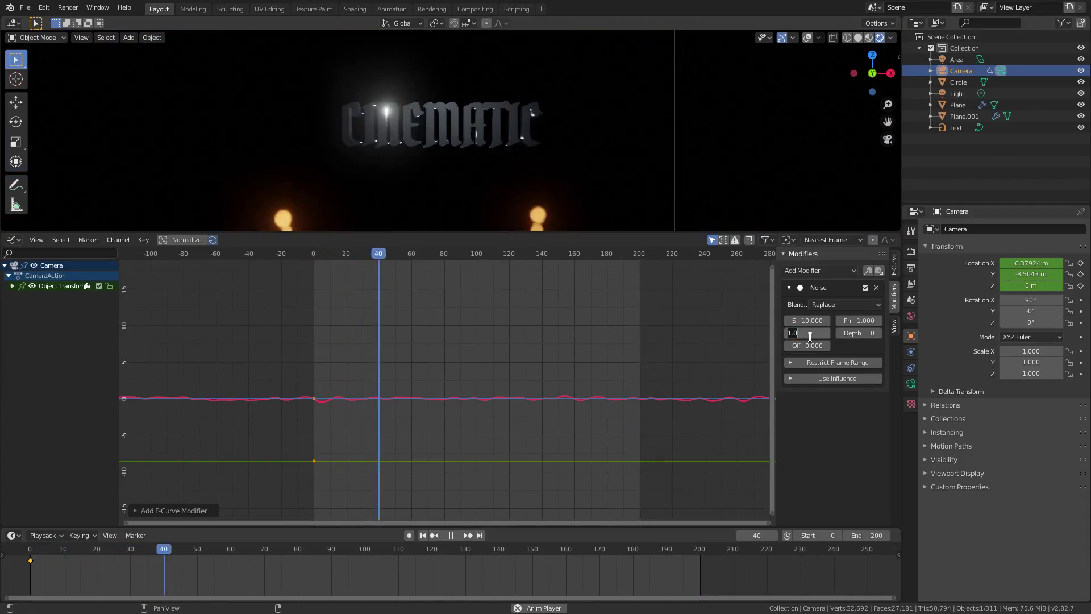
double_click(809, 333)
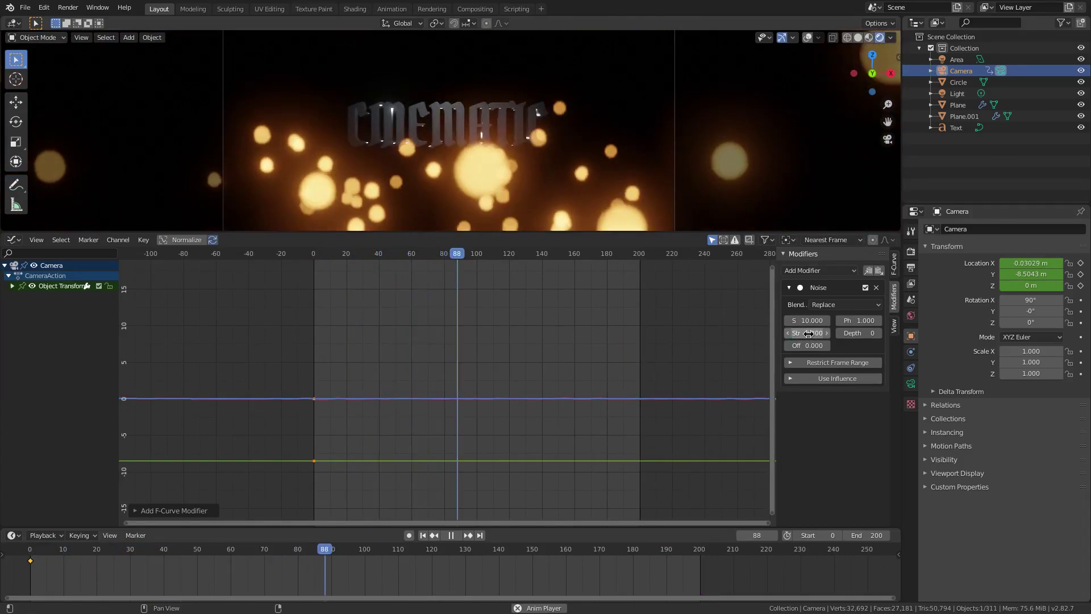
type("0.2")
key("Return")
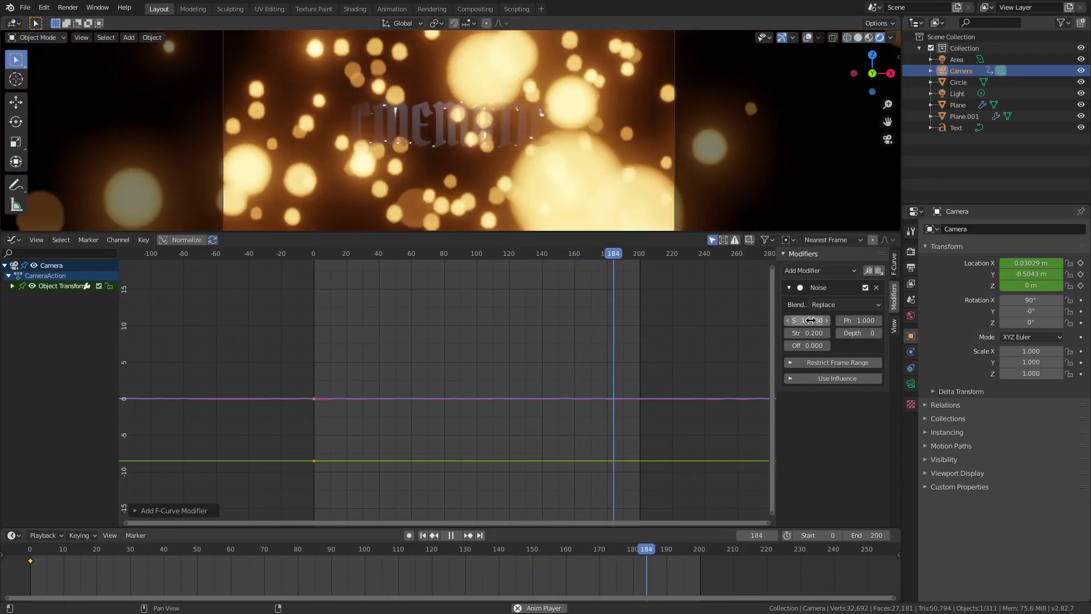
double_click(810, 320)
type("20")
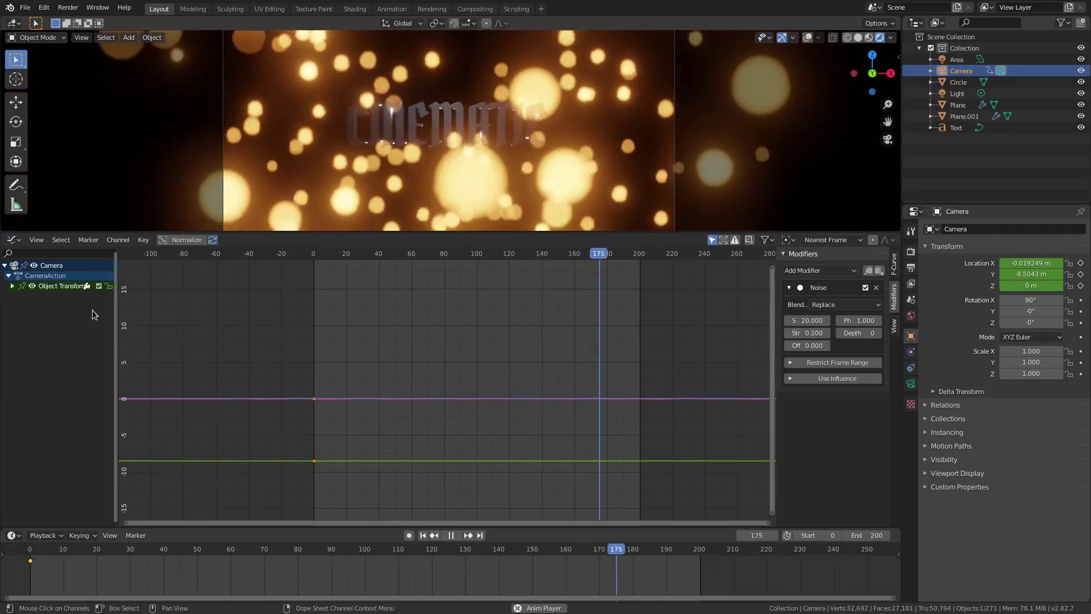
Step: Paste the Noise modifier onto the camera's Y Location curve with a shifted offset
left_click(12, 285)
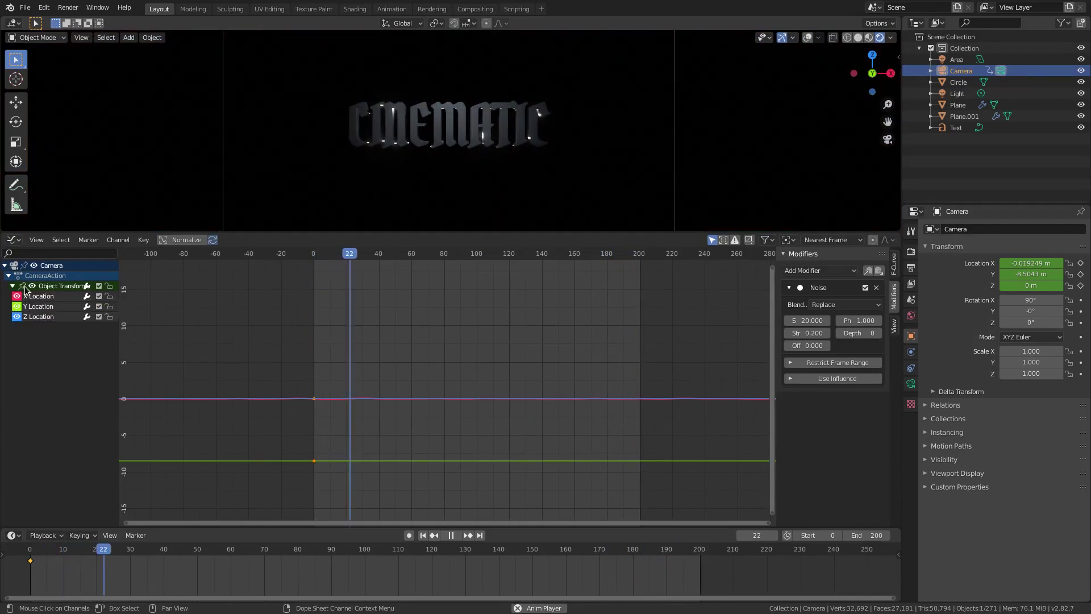
left_click(46, 307)
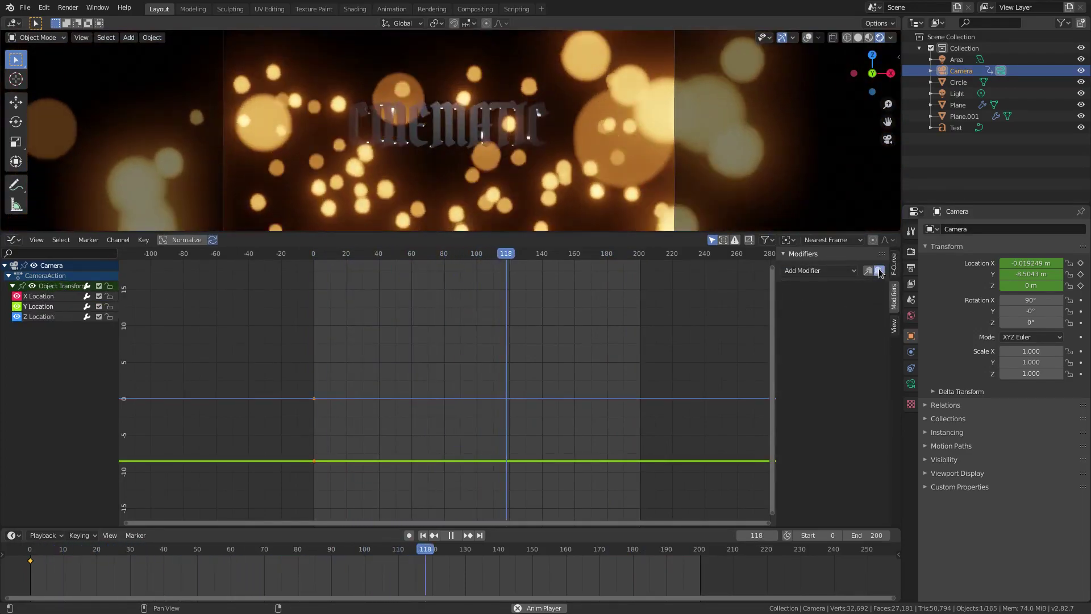
left_click(879, 271)
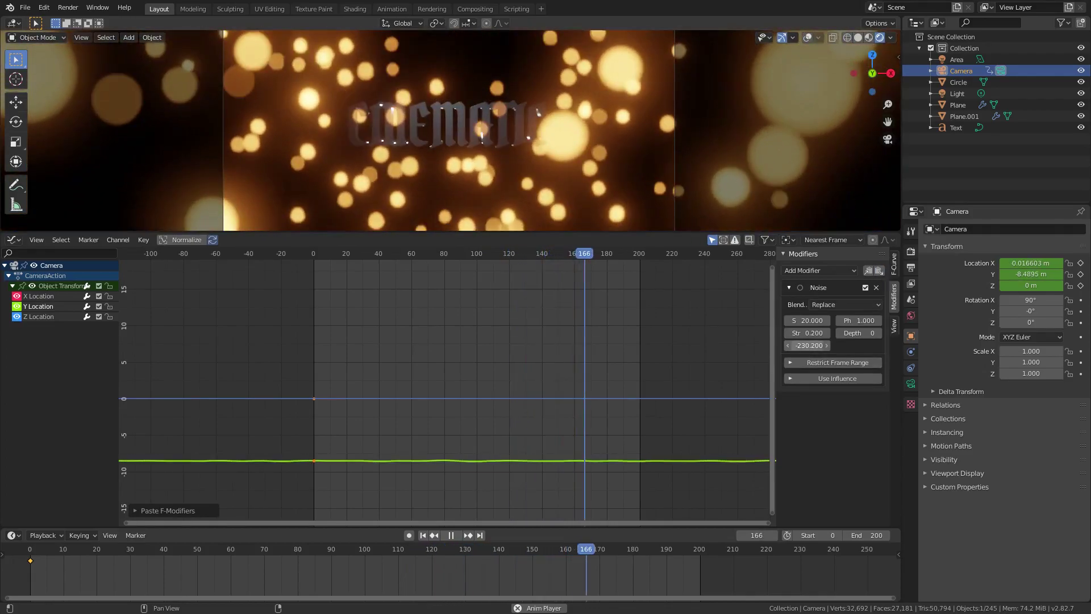
left_click_drag(809, 347, 530, 356)
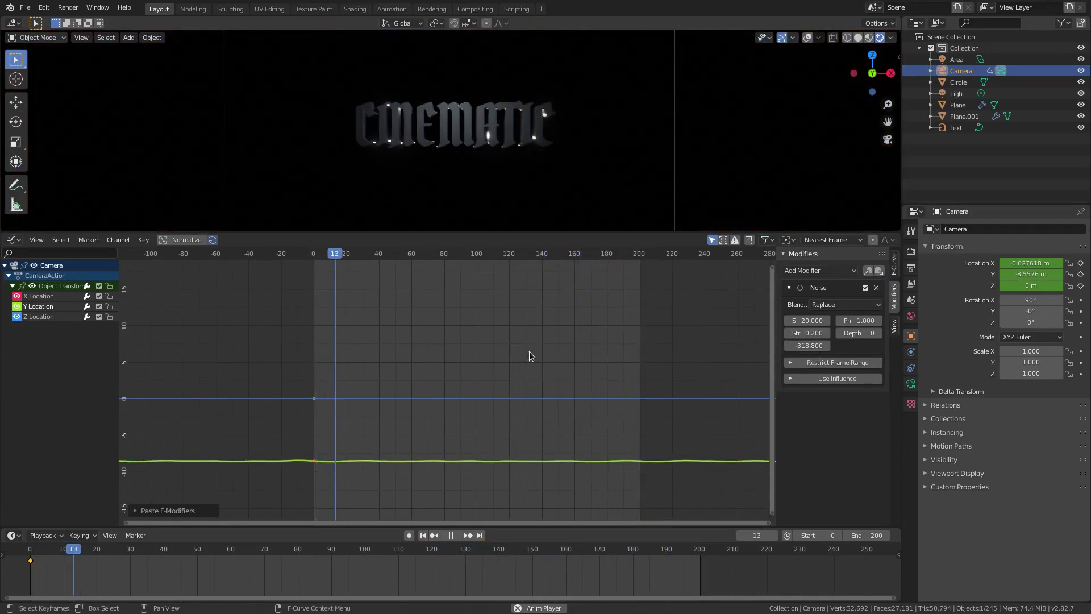
Step: Paste the Noise modifier onto Z Location and tune the offsets, ending at -142.9
left_click(52, 316)
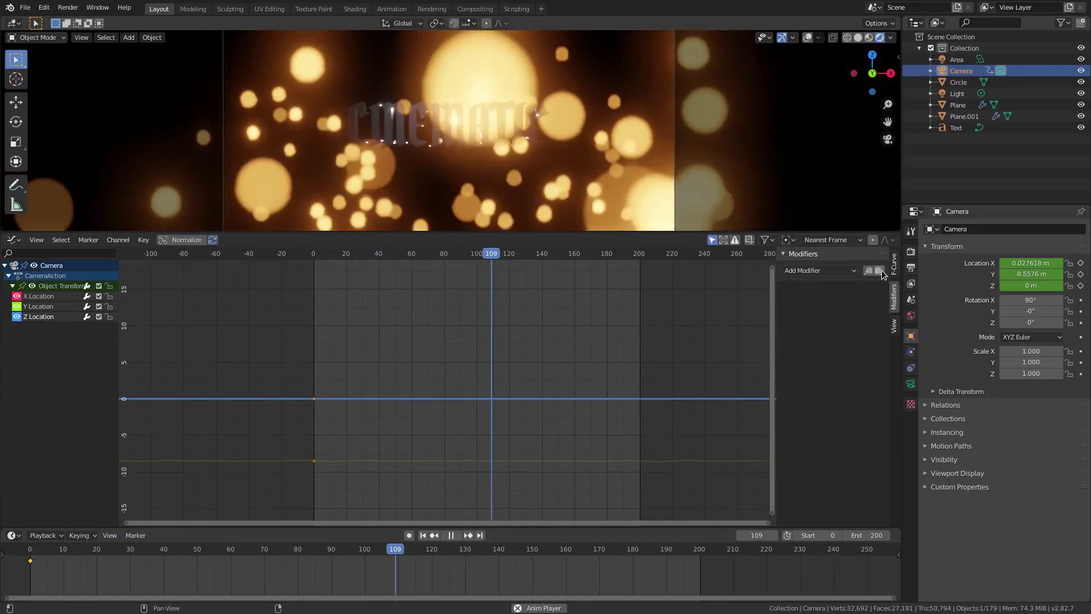
left_click(881, 271)
left_click_drag(802, 347, 876, 529)
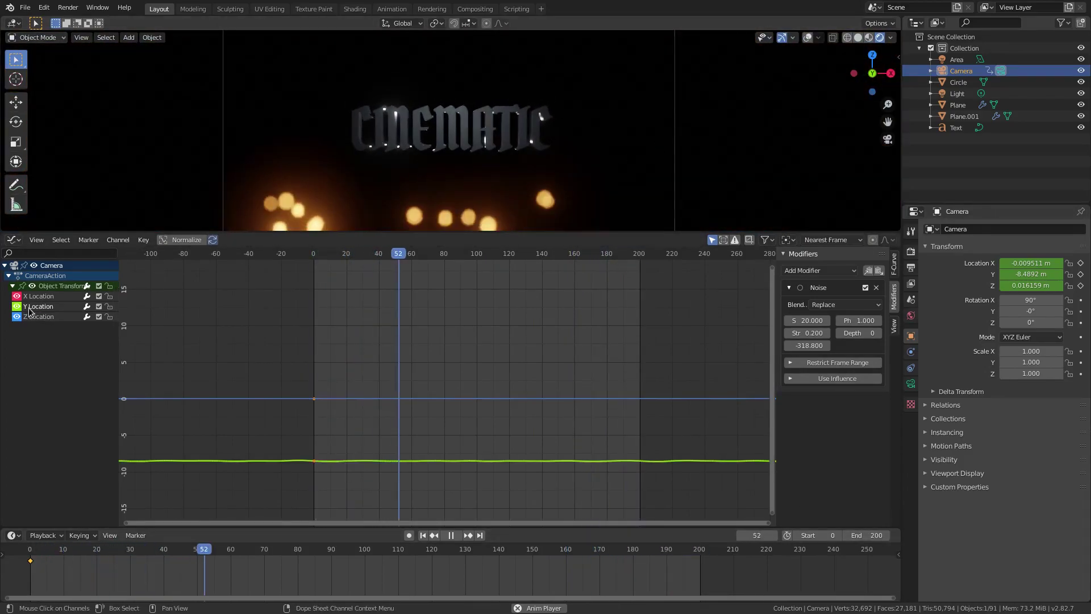
left_click_drag(807, 346, 739, 345)
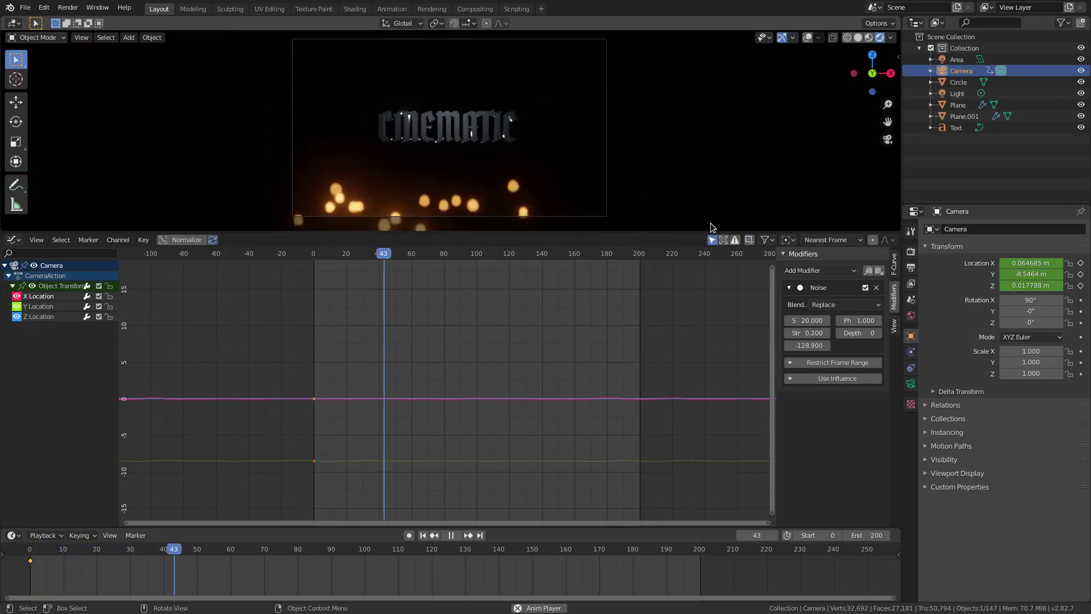
left_click_drag(809, 346, 793, 345)
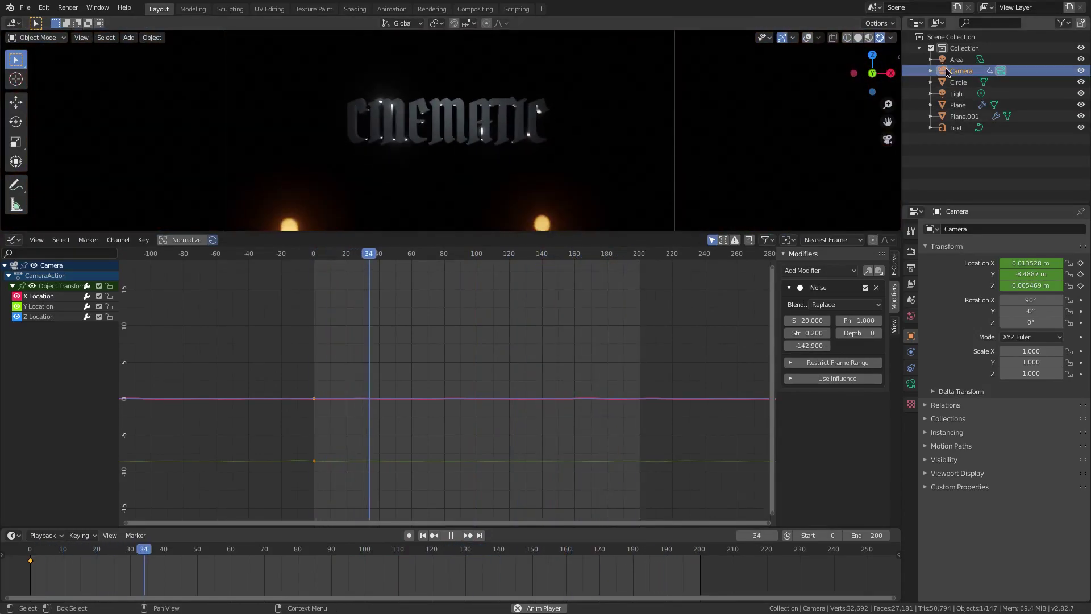
Step: Lower the Plane's particle count to 100 and merge the Graph Editor back into the 3D view
left_click(959, 83)
left_click(958, 104)
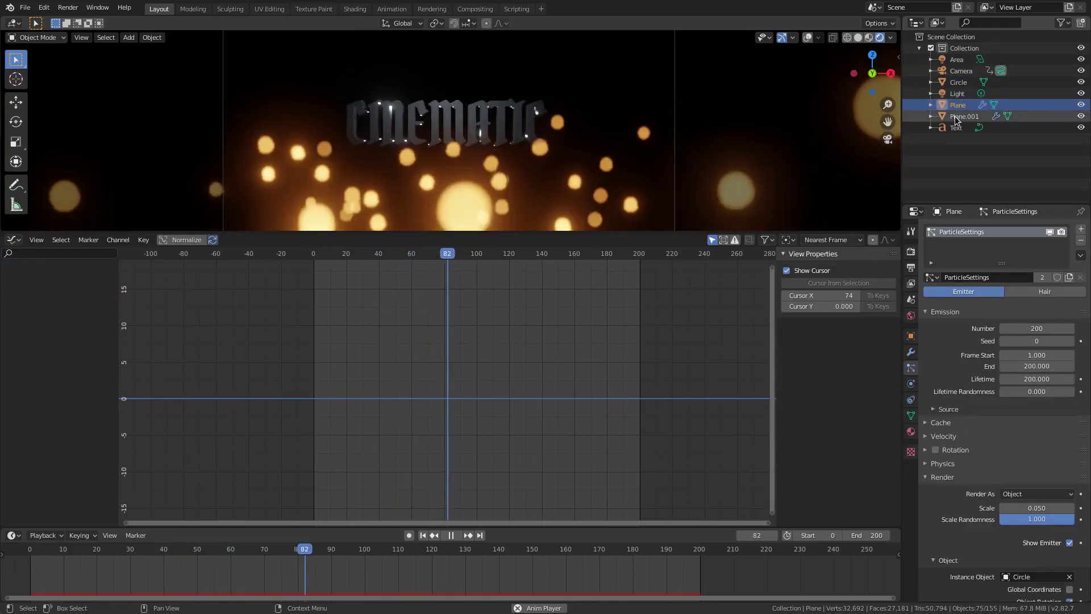
left_click_drag(1034, 329, 1006, 328)
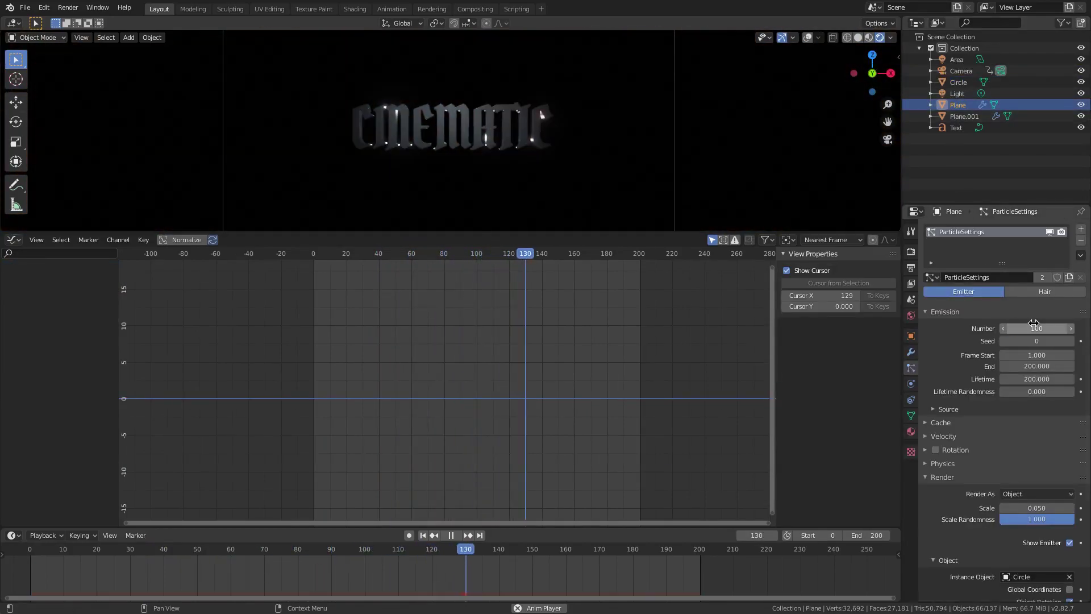
left_click_drag(1, 229, 341, 454)
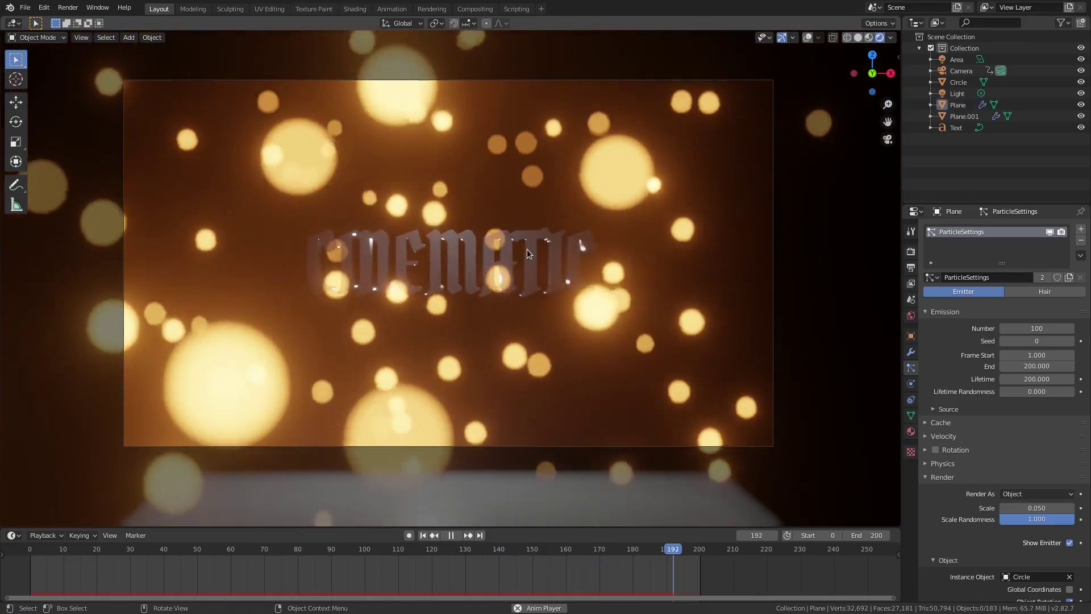
Step: Key the CINEMATIC text's rotation at frames 0, 20 and 60
left_click(527, 249)
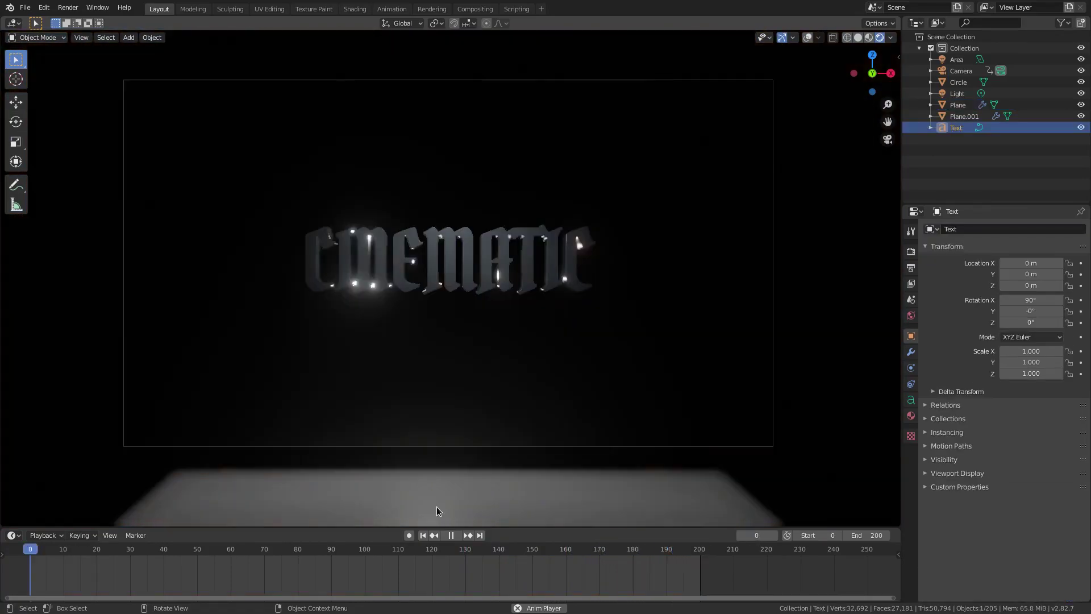
left_click(451, 535)
left_click(421, 536)
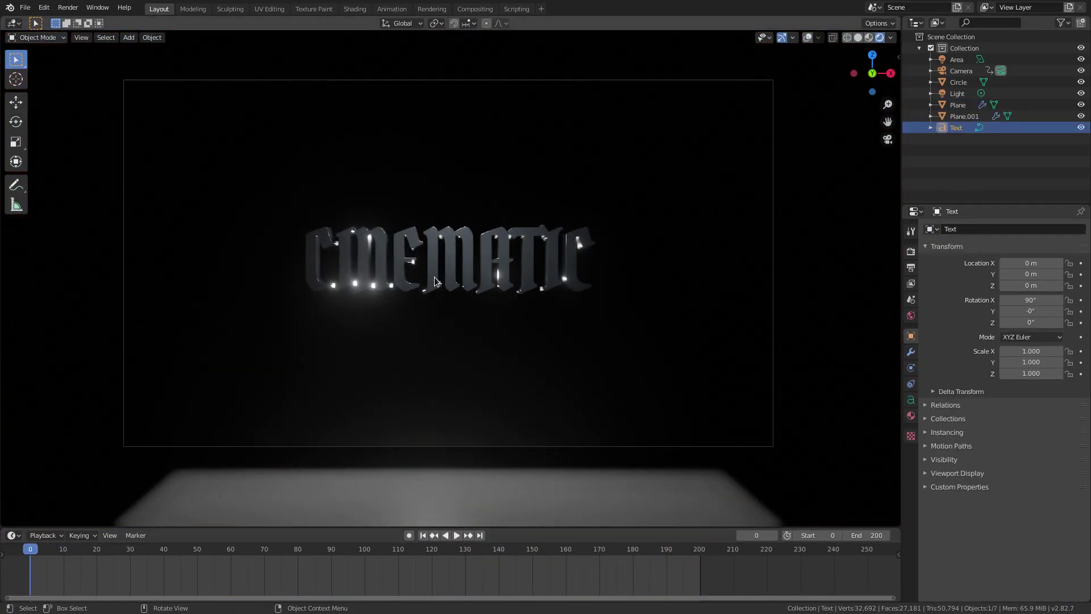
key("i")
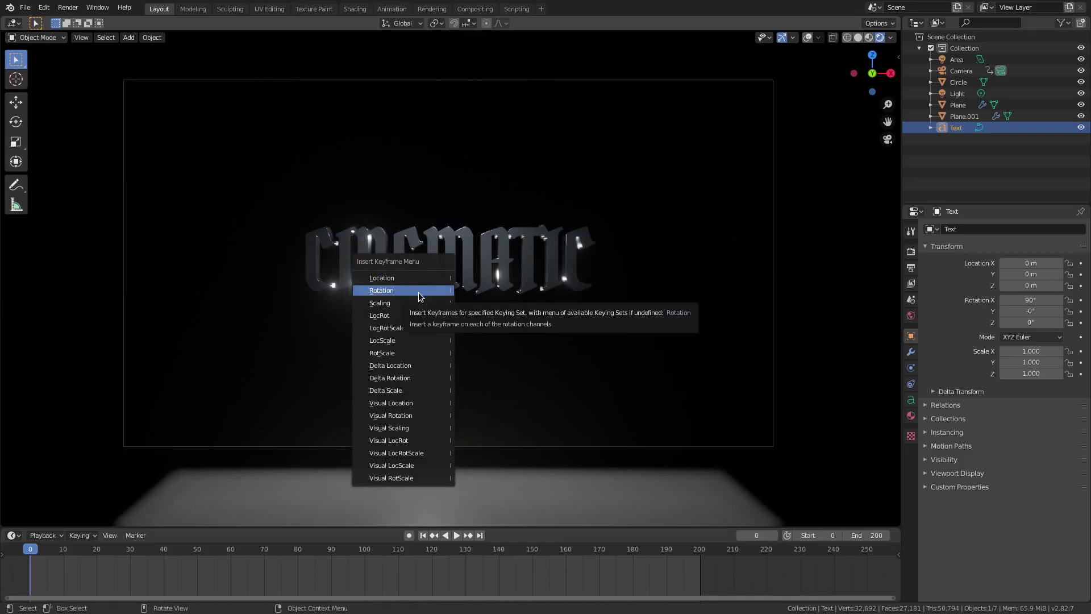
left_click(418, 291)
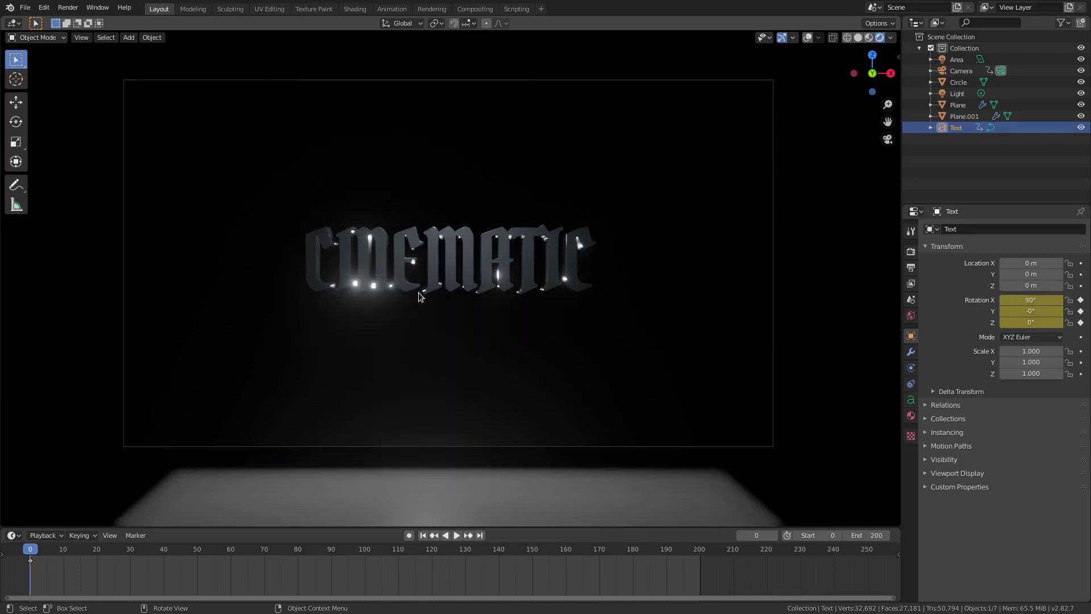
left_click(98, 556)
key("i")
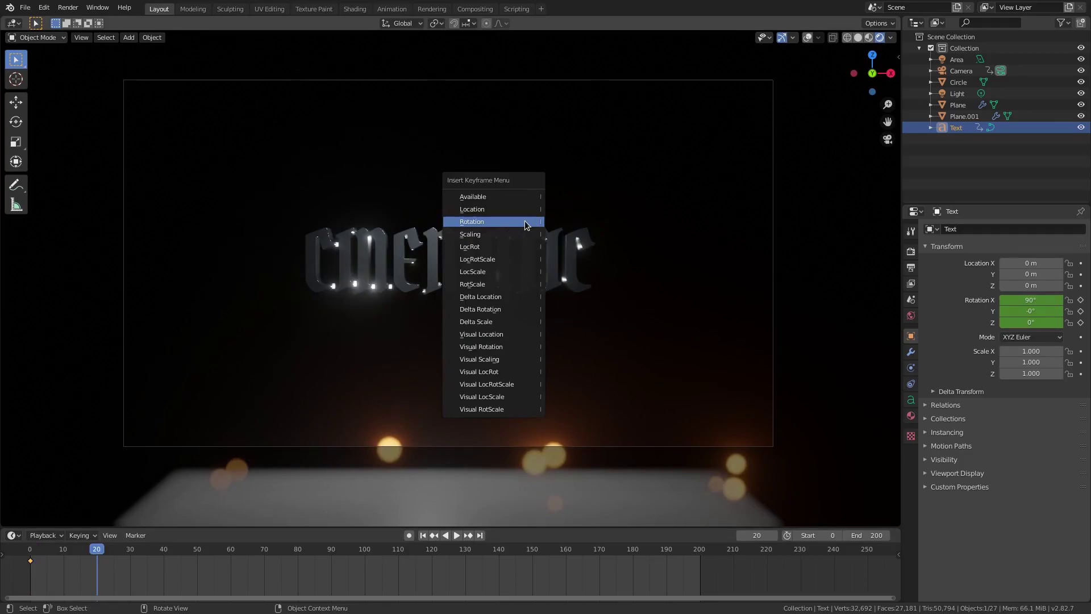
left_click(526, 222)
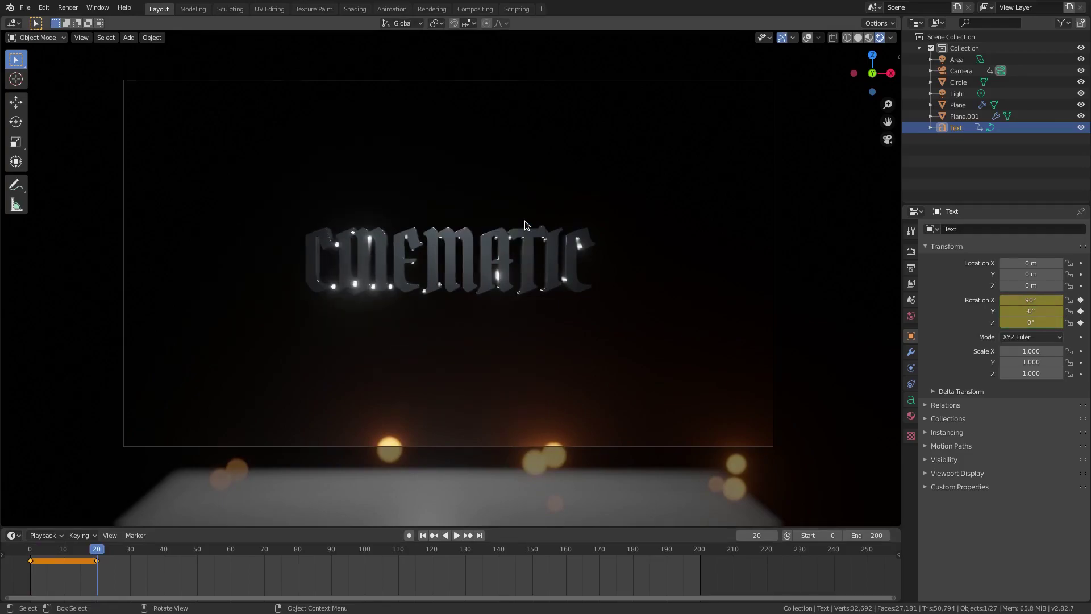
left_click(231, 555)
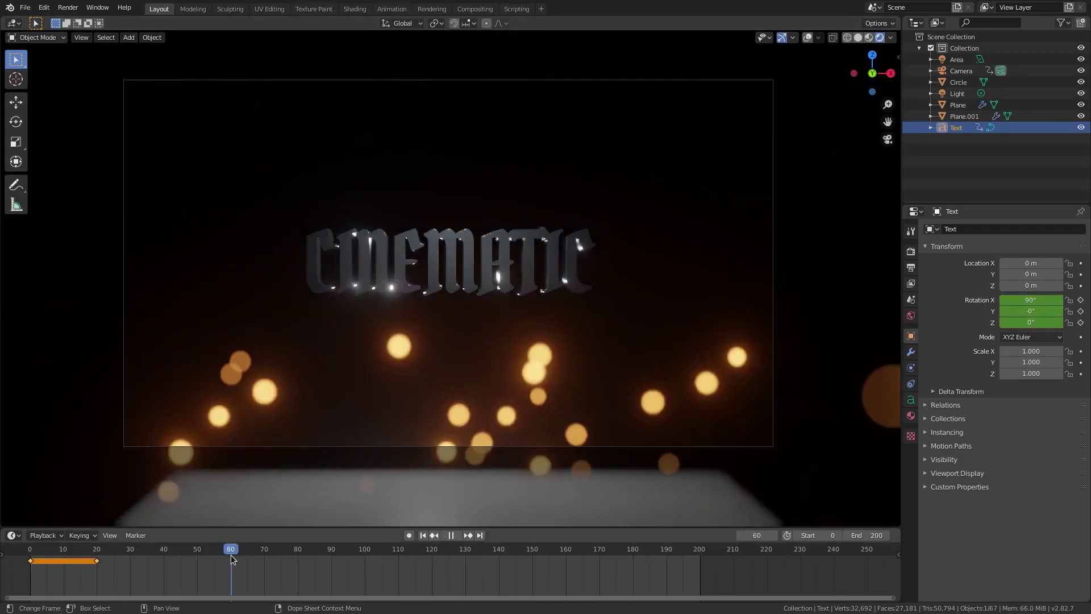
key("i")
left_click(455, 241)
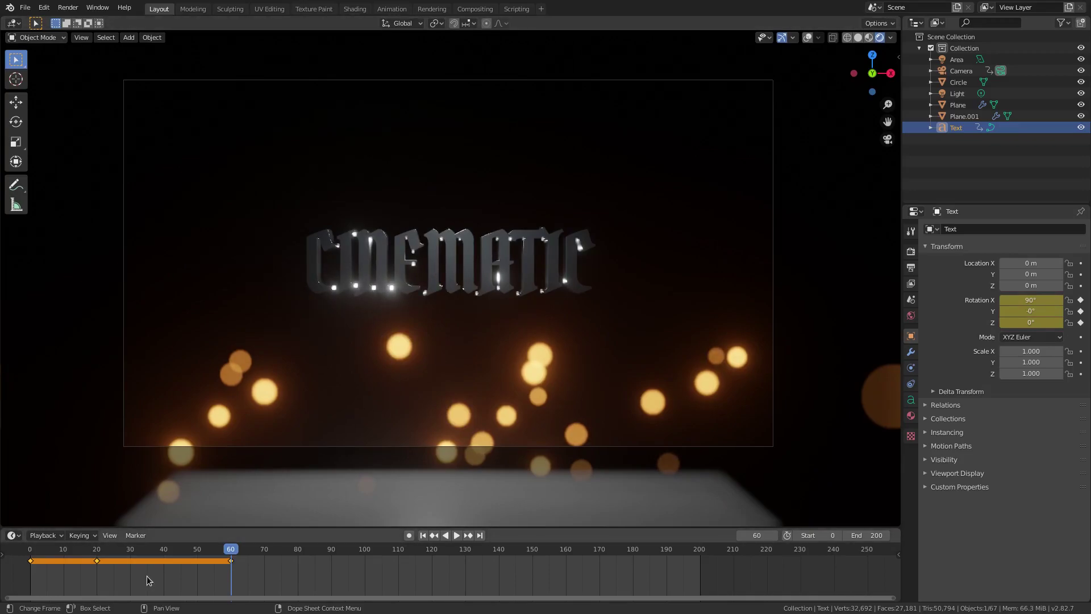
left_click(33, 558)
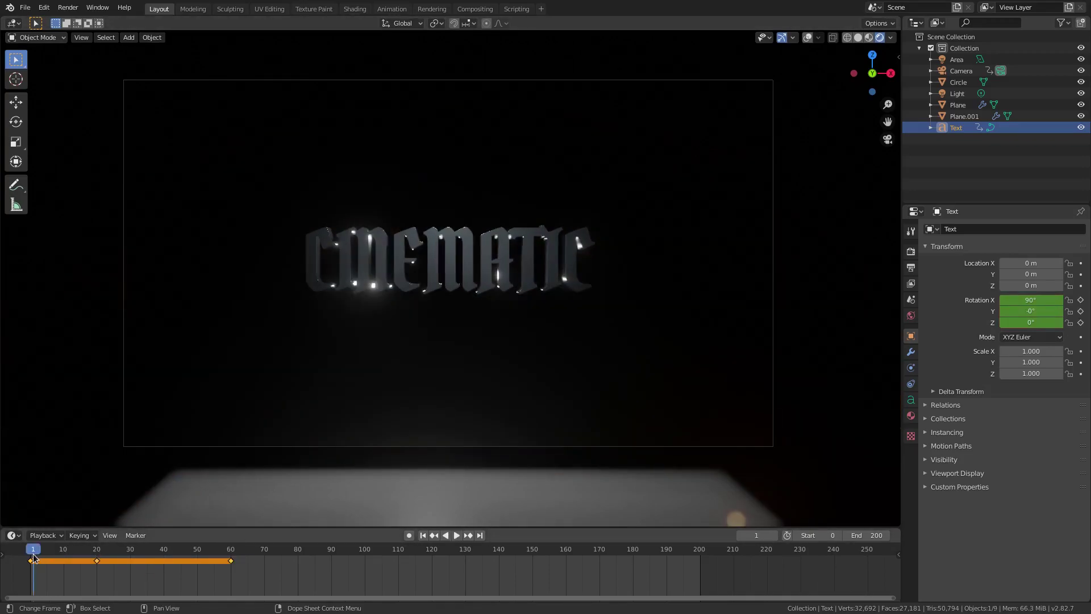
key("space")
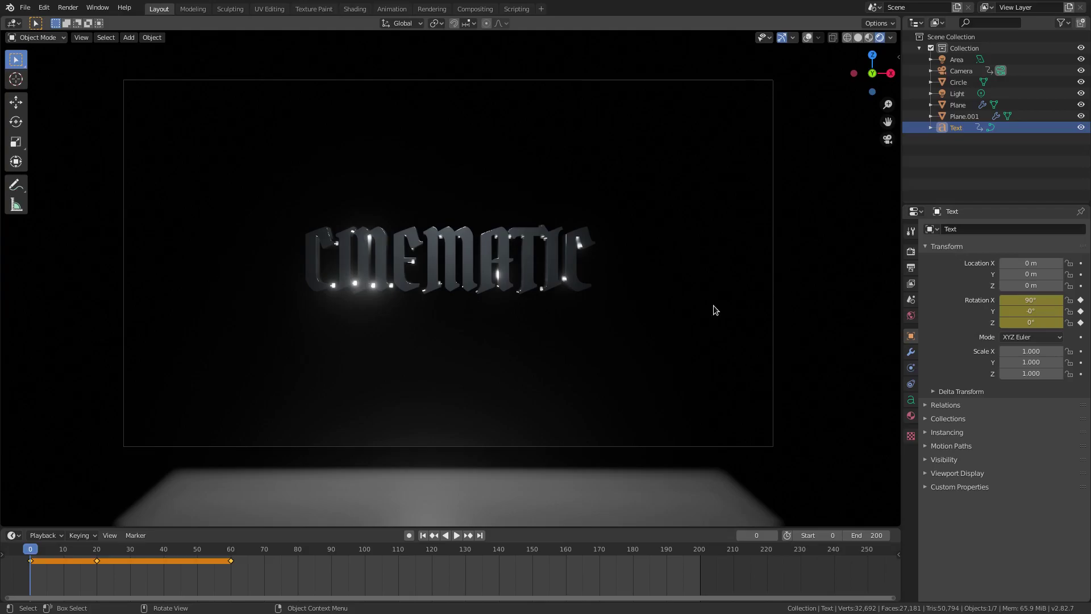
Step: At frame 0, rotate the text to 172° on X and key its rotation
key("r")
key("x")
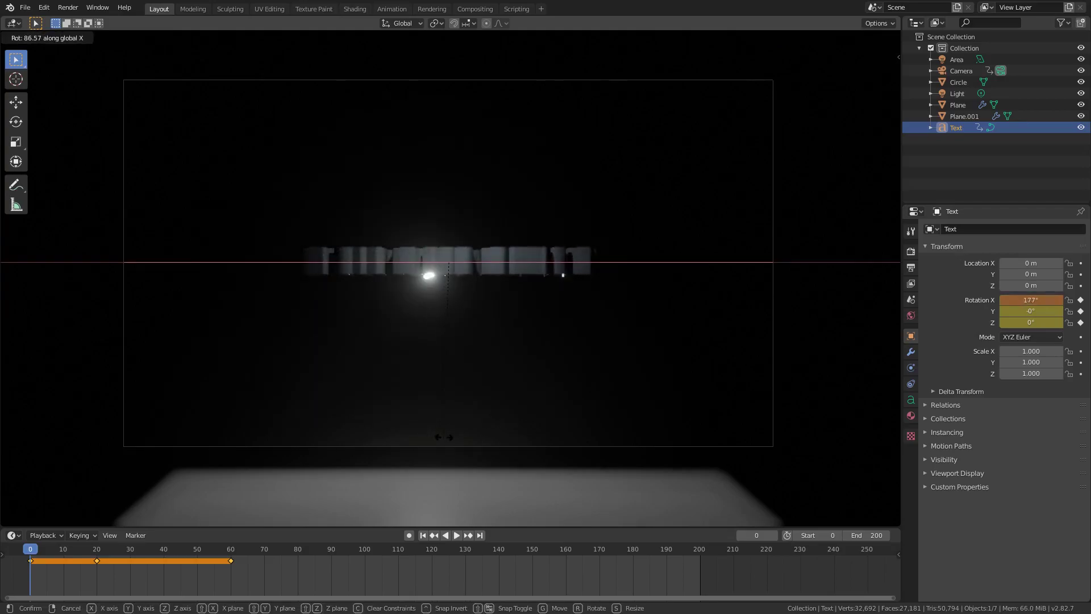
left_click(454, 435)
key("i")
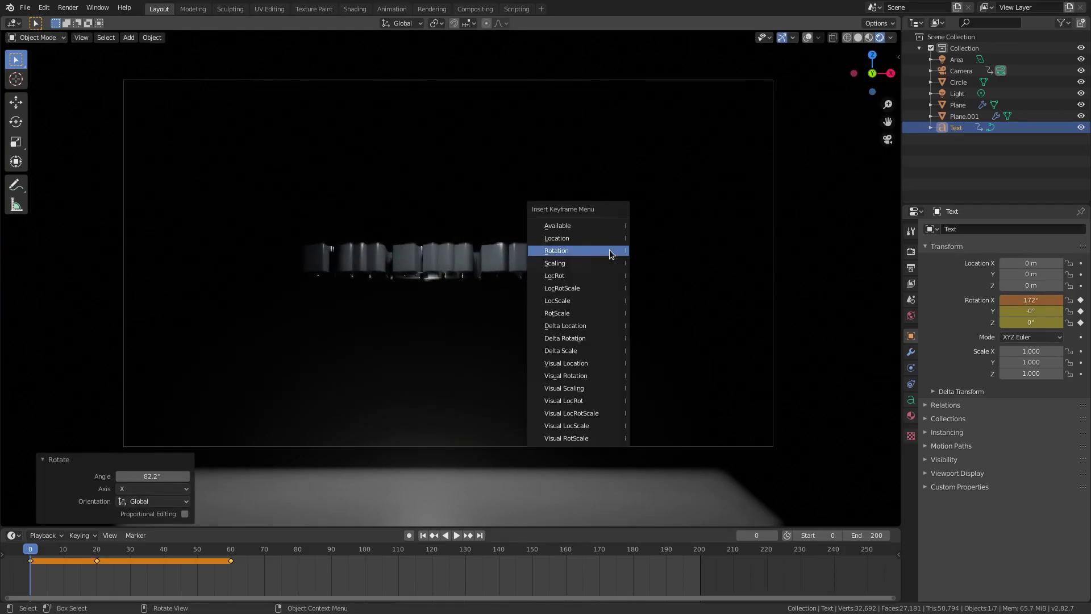
left_click(609, 250)
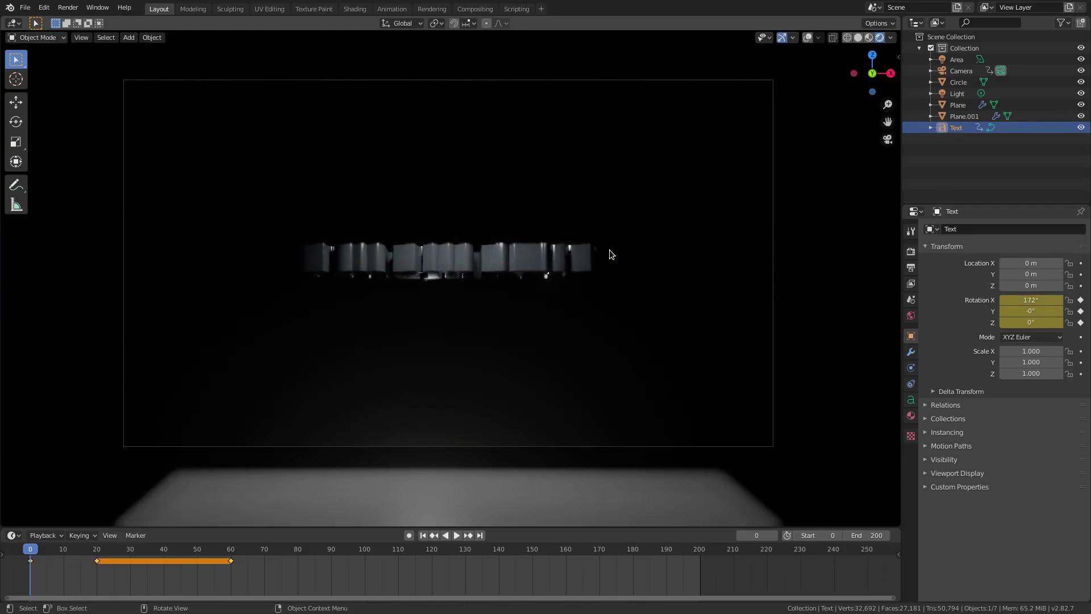
Step: At frame 20, rotate the text to 114° on X and key its rotation
left_click(97, 554)
key("r")
key("x")
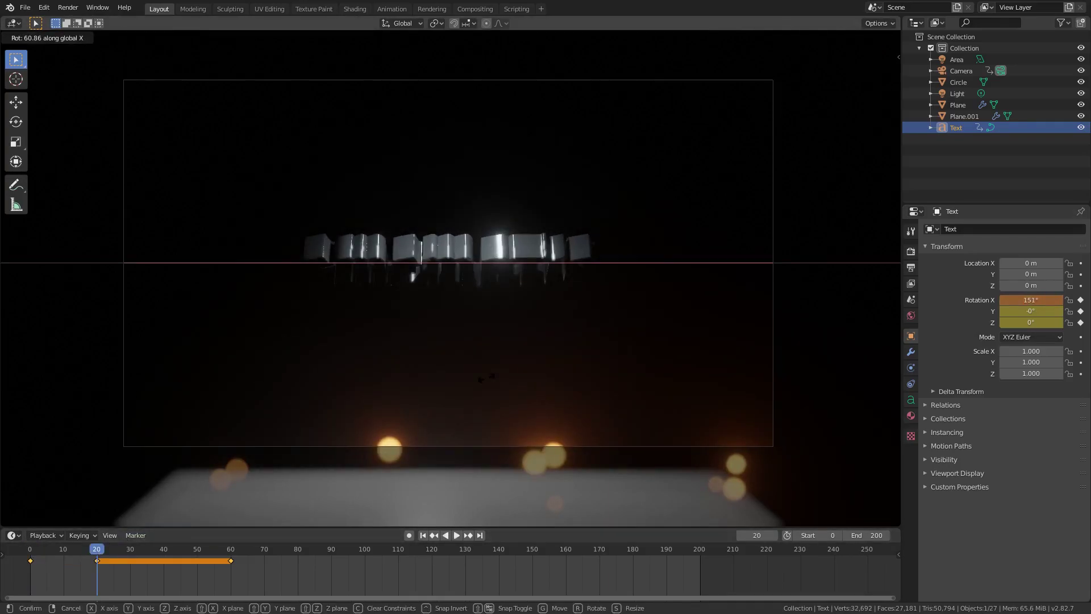
mouse_move(591, 365)
mouse_move(549, 365)
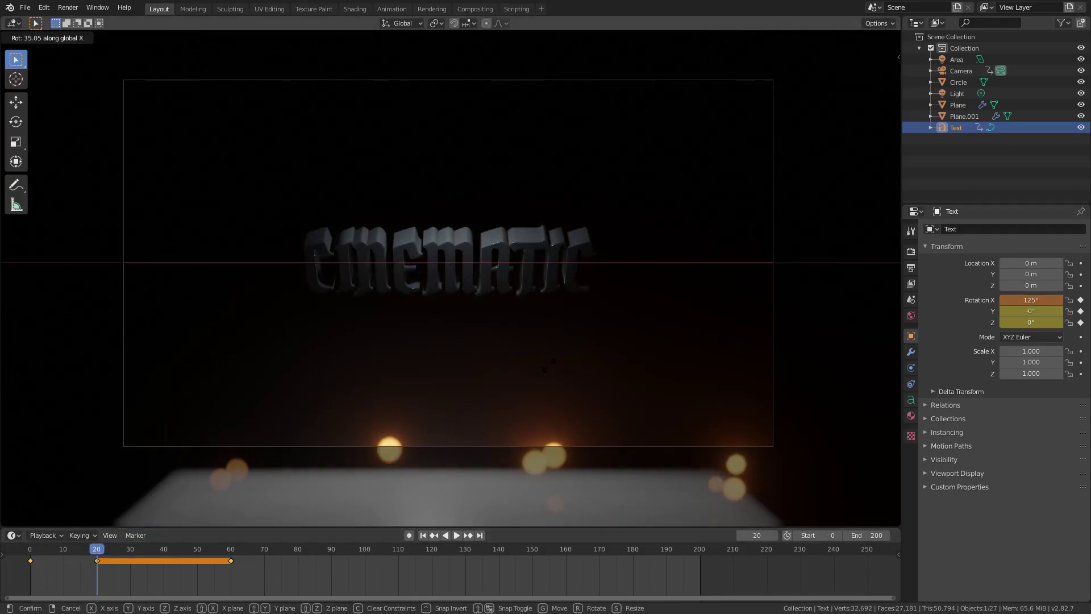
left_click(625, 233)
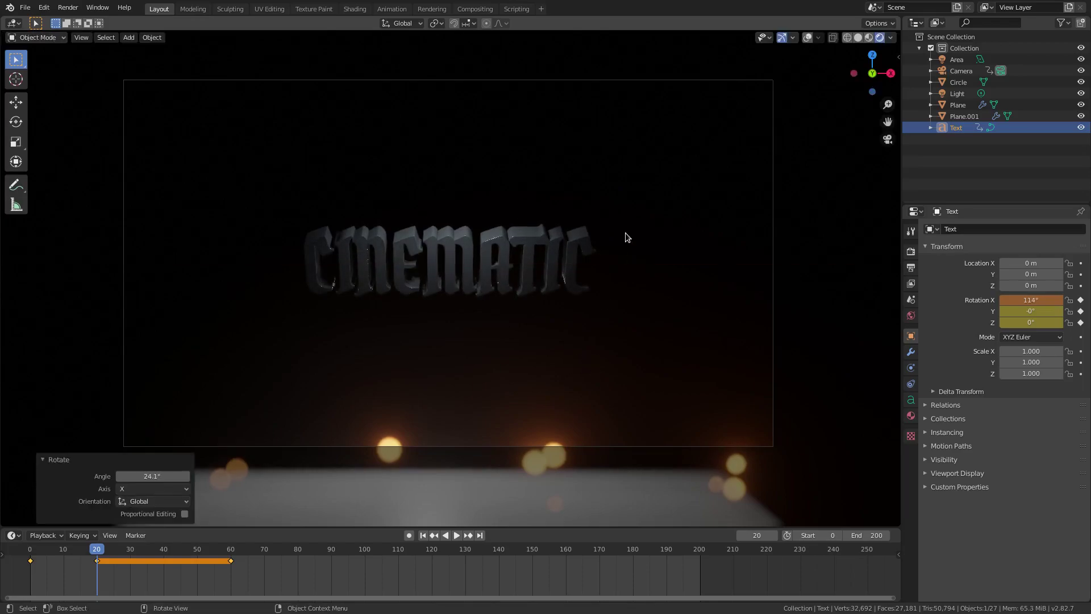
key("i")
left_click(637, 181)
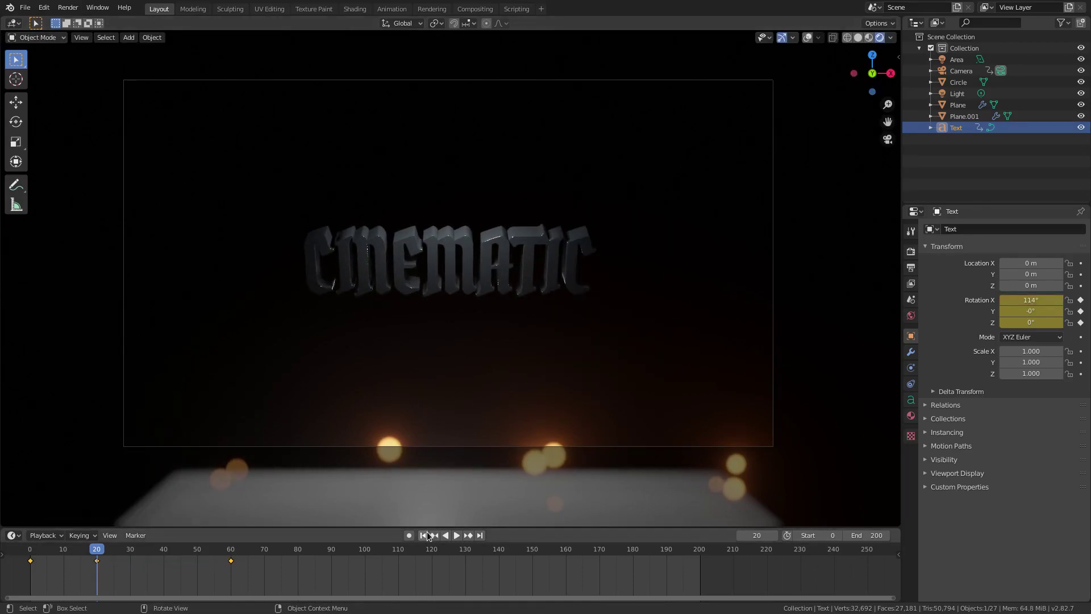
Step: Preview from frame 0, then at frame 110 start rotating the text on X toward 70.3°
key("shift+Left")
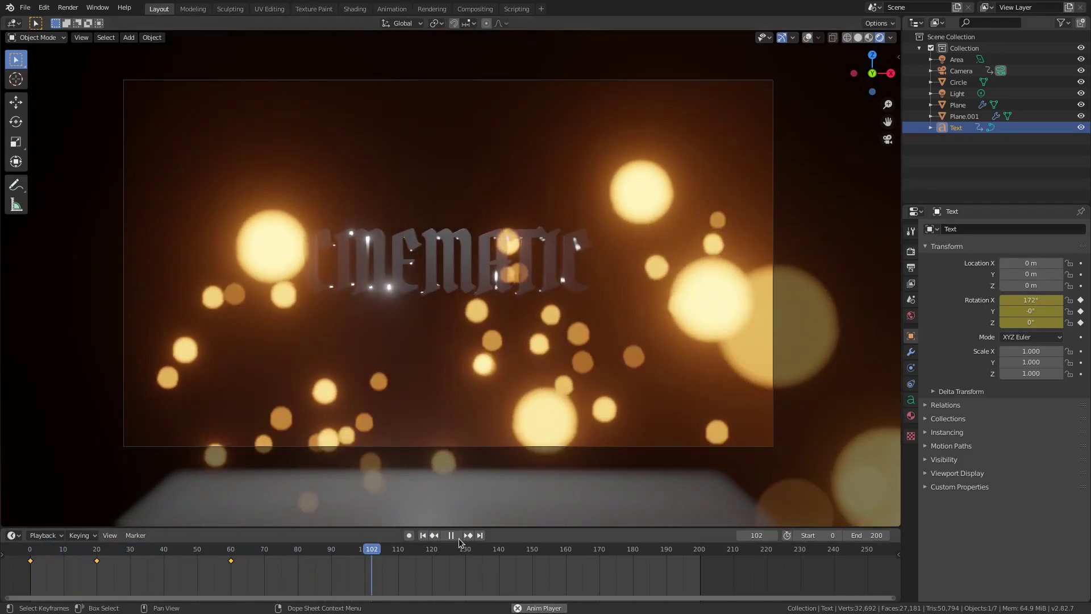
key("space")
key("Right")
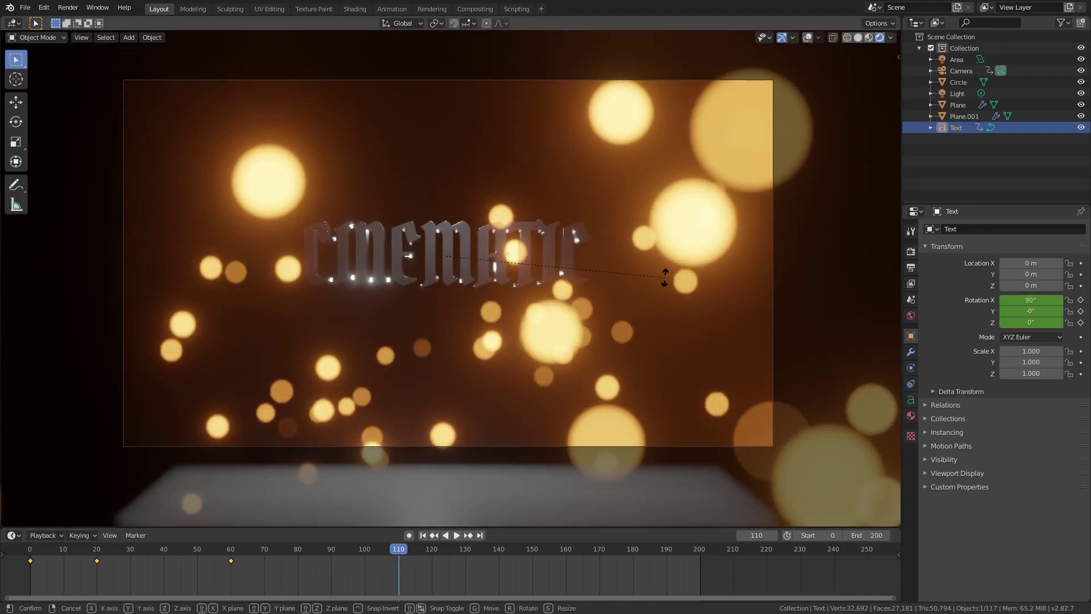
key("r")
key("x")
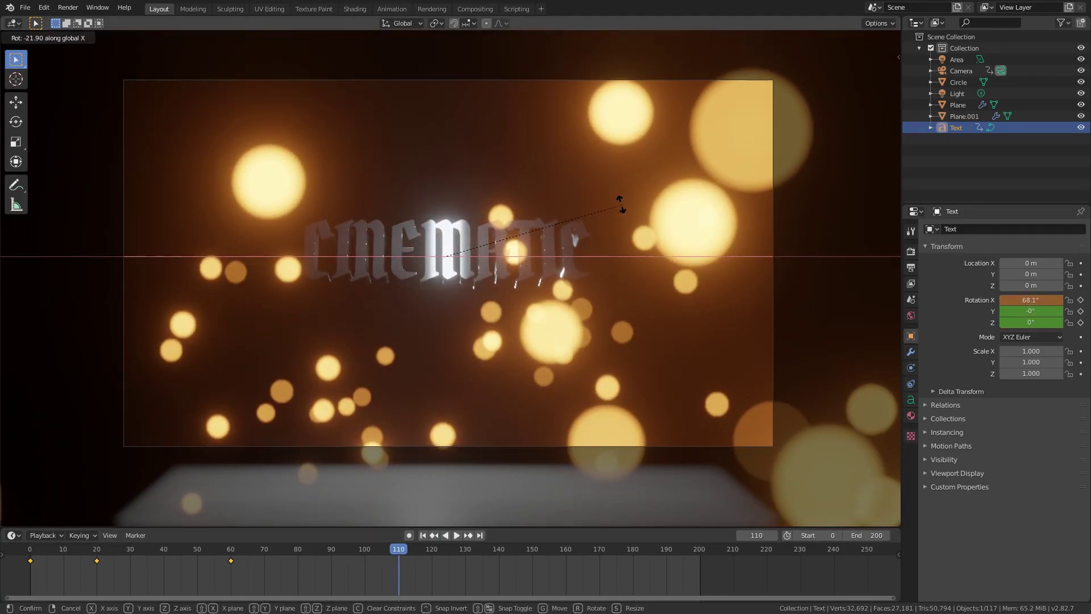
Step: Insert a rotation keyframe on the CINEMATIC text at frame 110
left_click(626, 210)
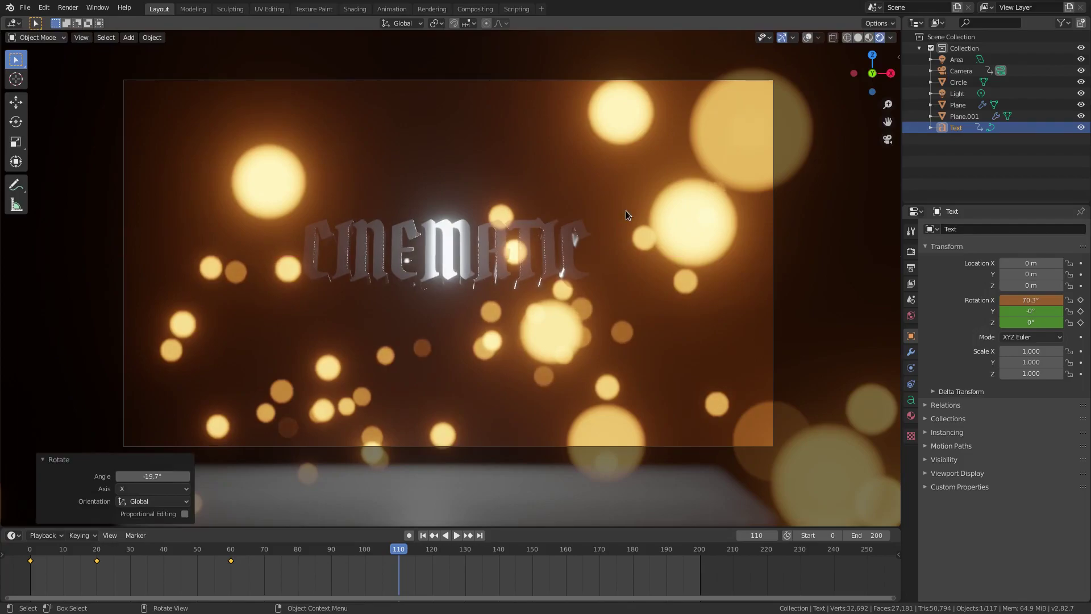
key("i")
left_click(625, 210)
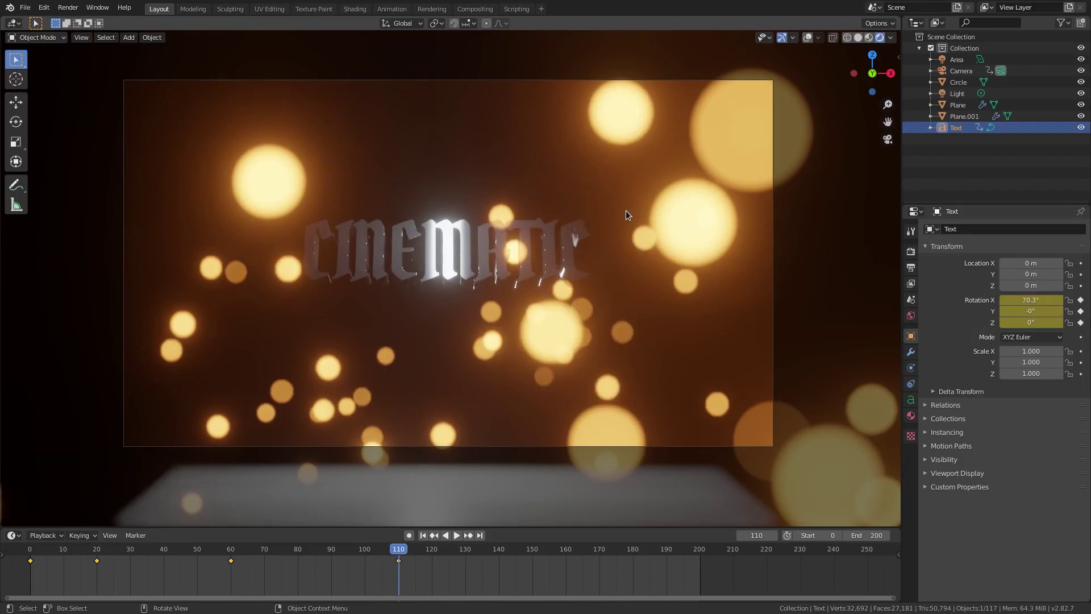
Step: Reposition the Area light while looking through the camera
left_click(957, 60)
key("g")
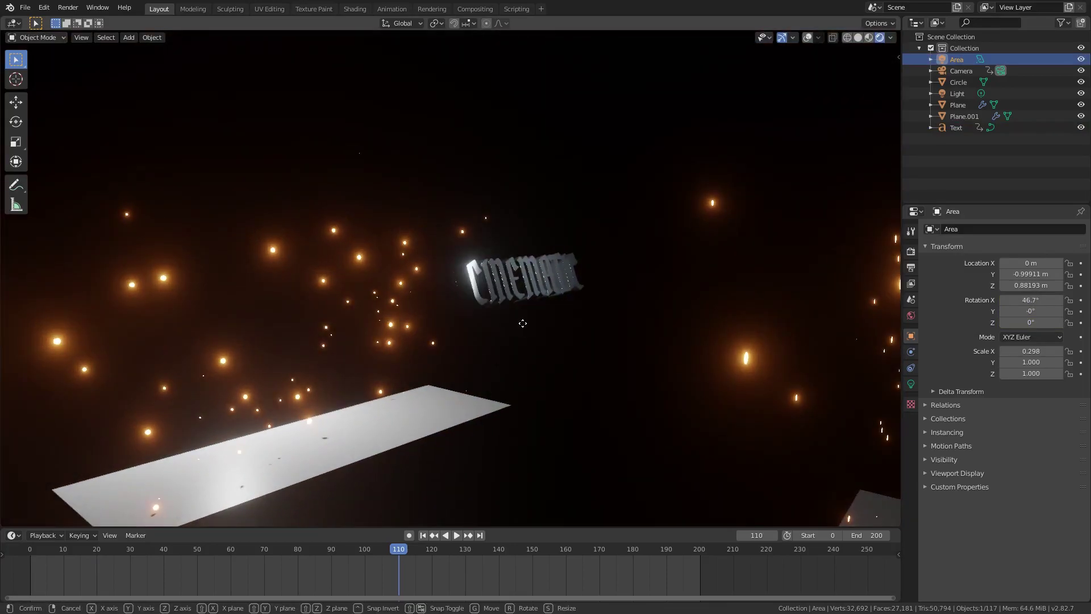
key("KP_0")
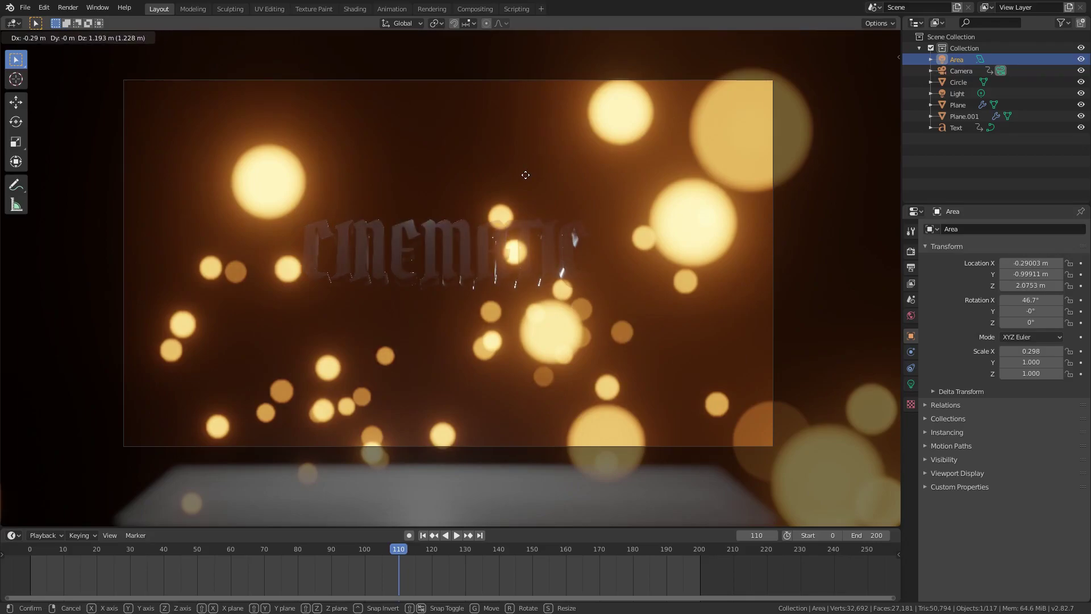
left_click(572, 146)
Step: Enlarge the Area light, then widen it further along X
key("s")
left_click(246, 174)
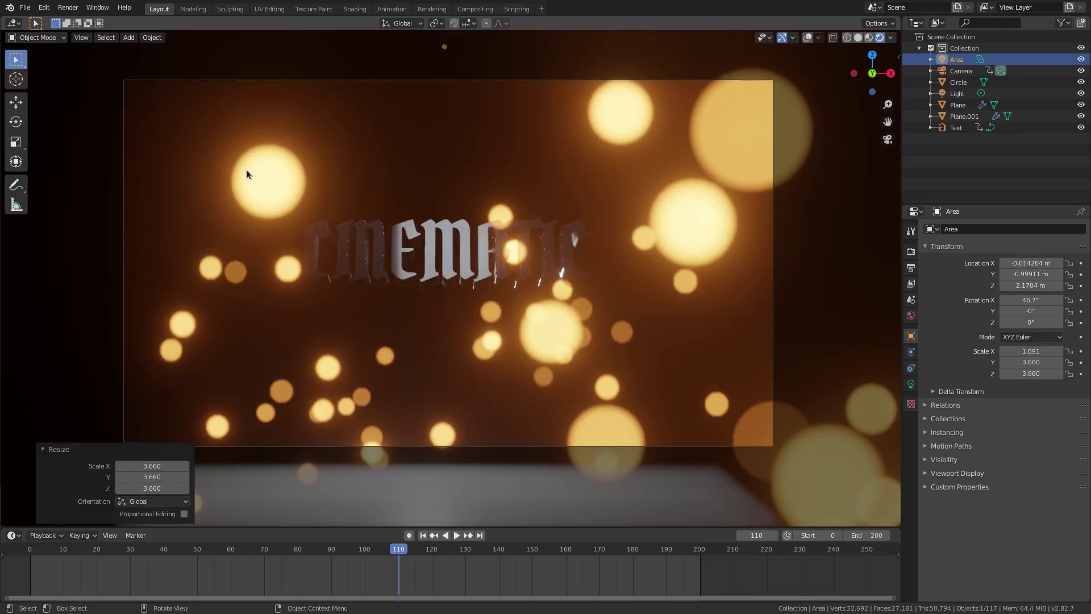
key("s")
key("x")
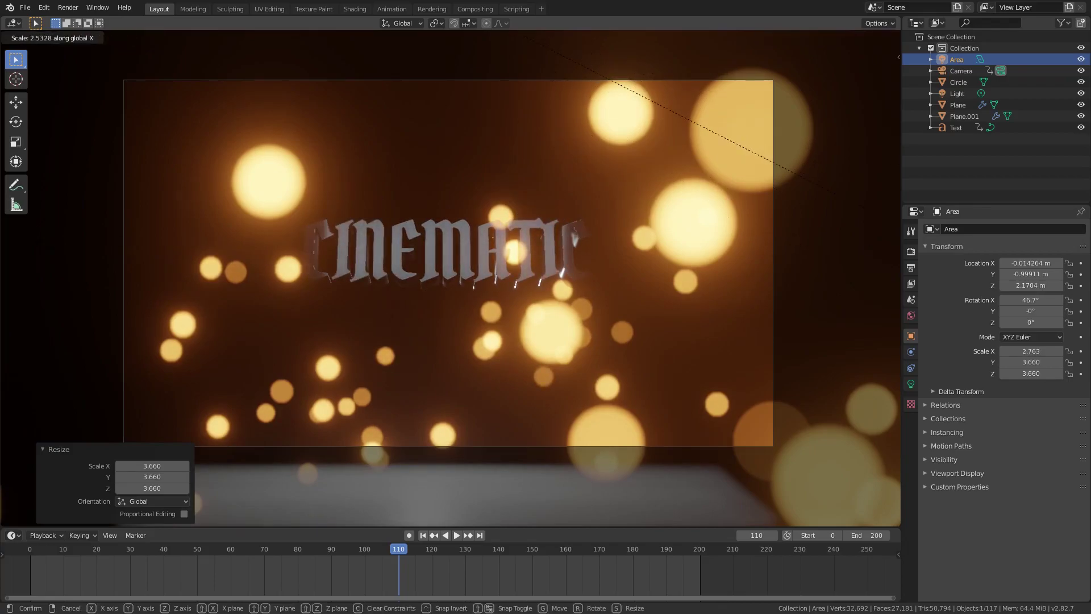
left_click(238, 300)
Step: Raise the Area light 0.4 m on Z and show its light settings
key("g")
key("z")
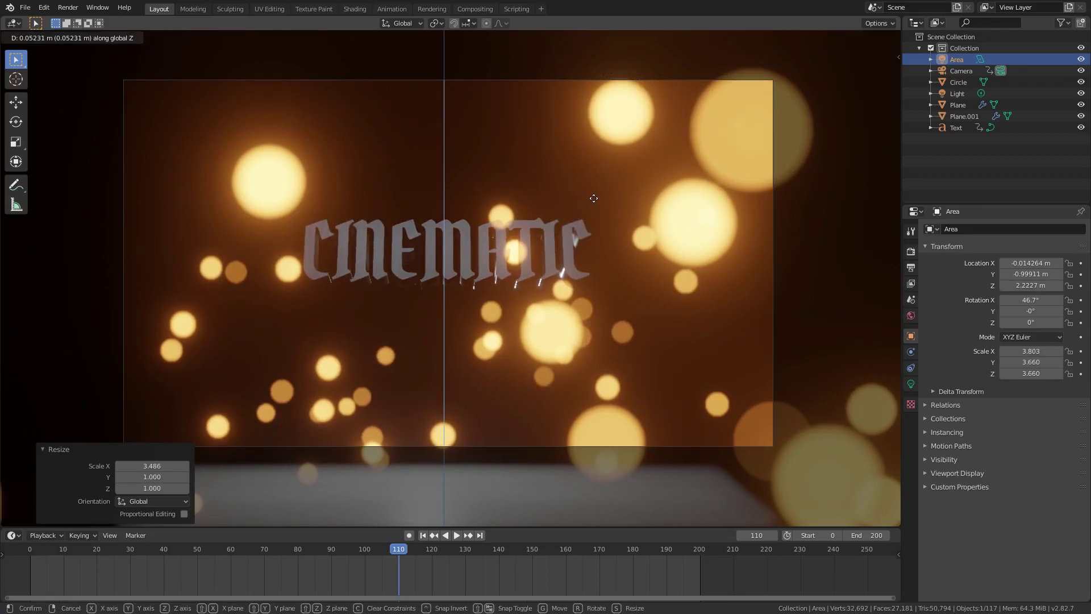
left_click(618, 208)
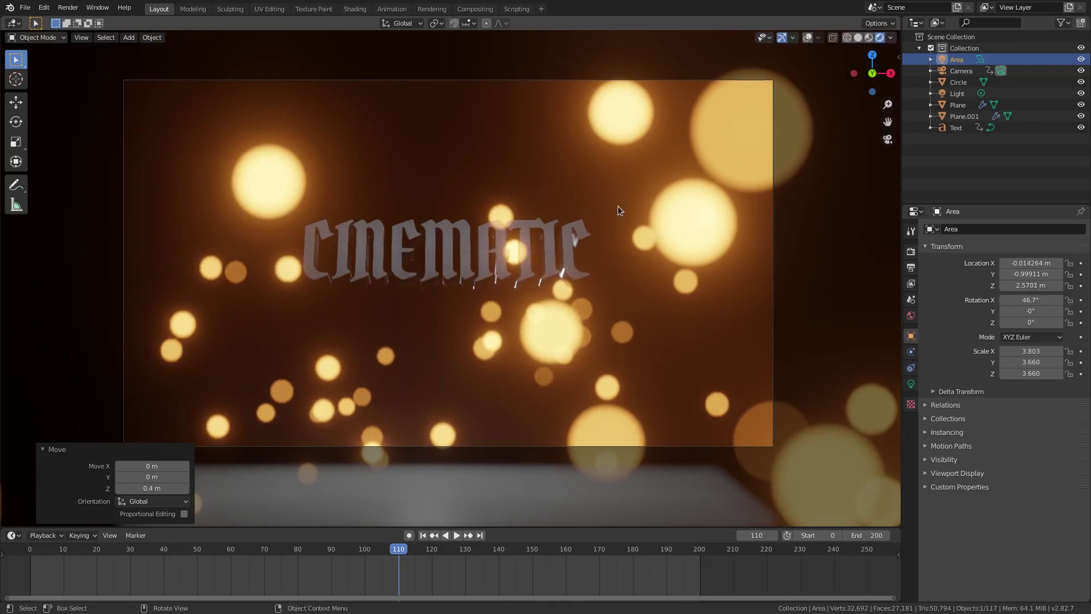
left_click(911, 384)
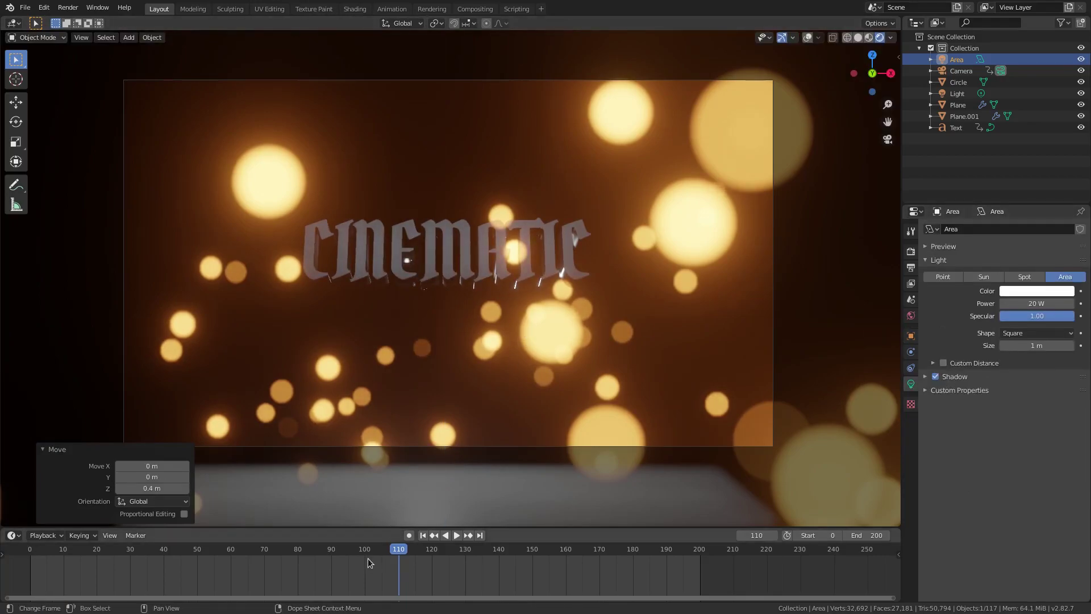
Step: Replay the animation from the start to check the lighting, then select the CINEMATIC text
left_click(258, 549)
key("space")
key("shift+Left")
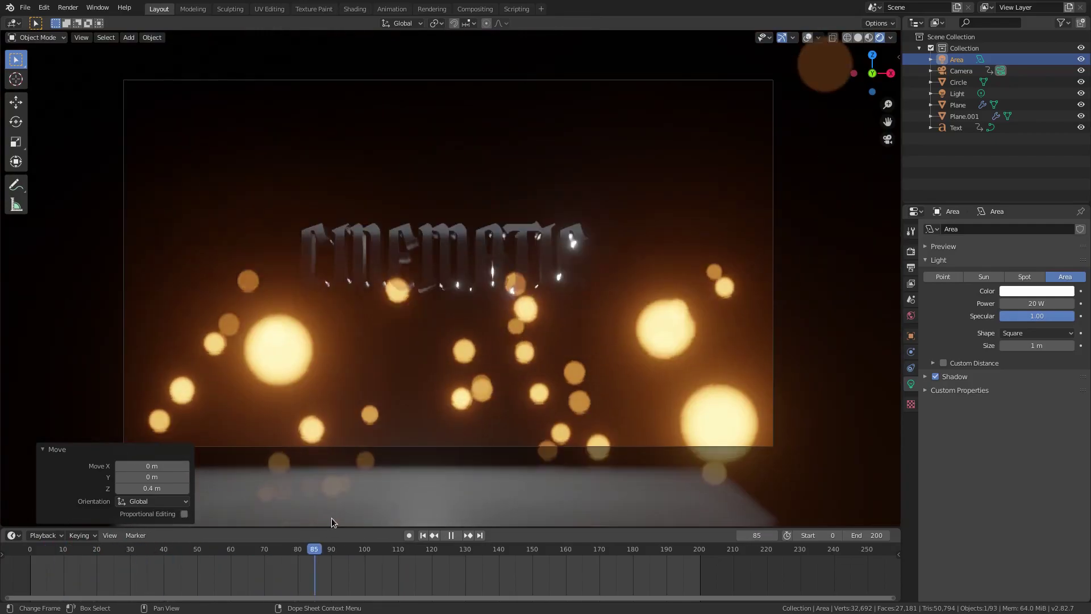
key("space")
scroll(312, 517, "up", 20, "alt")
scroll(349, 503, "down", 13, "alt")
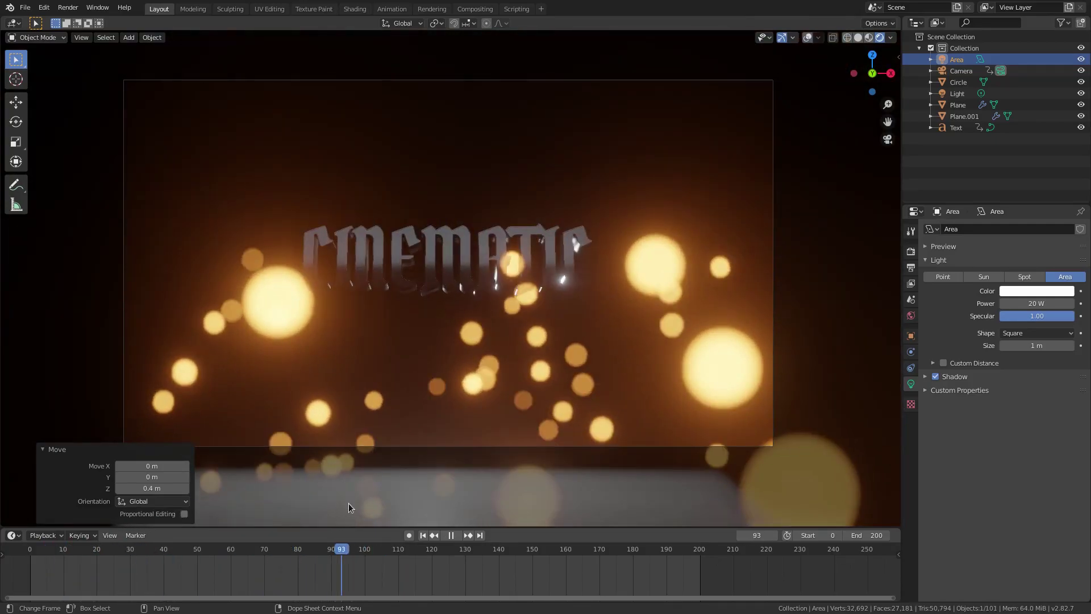
left_click(396, 259)
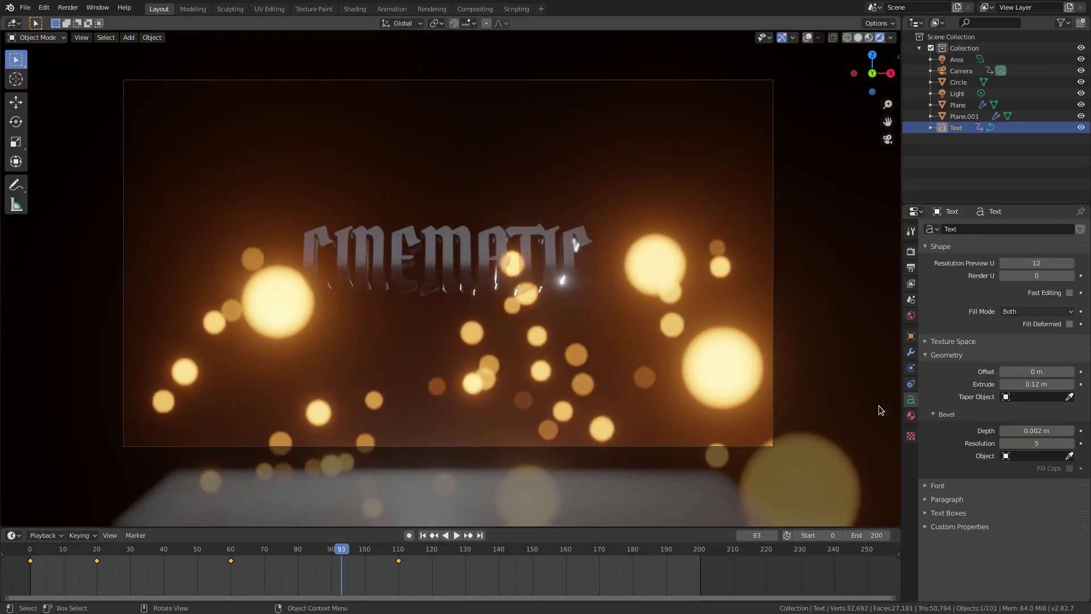
Step: Drop the text material's Roughness to 0.050 and rewind to frame 0 for replay
left_click(911, 415)
left_click_drag(1044, 514, 1012, 514)
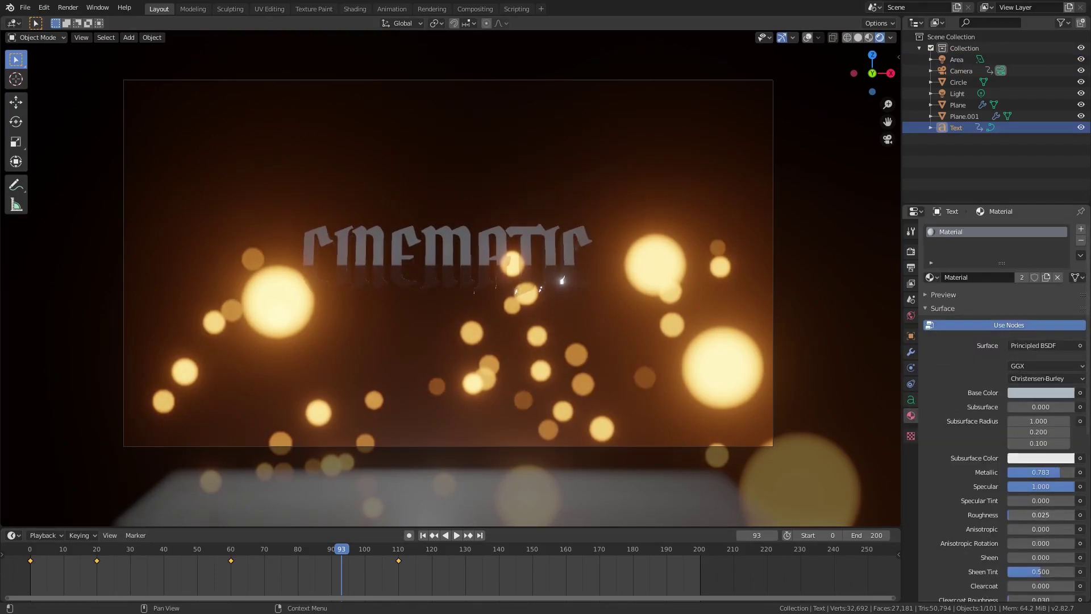
scroll(754, 512, "up", 4)
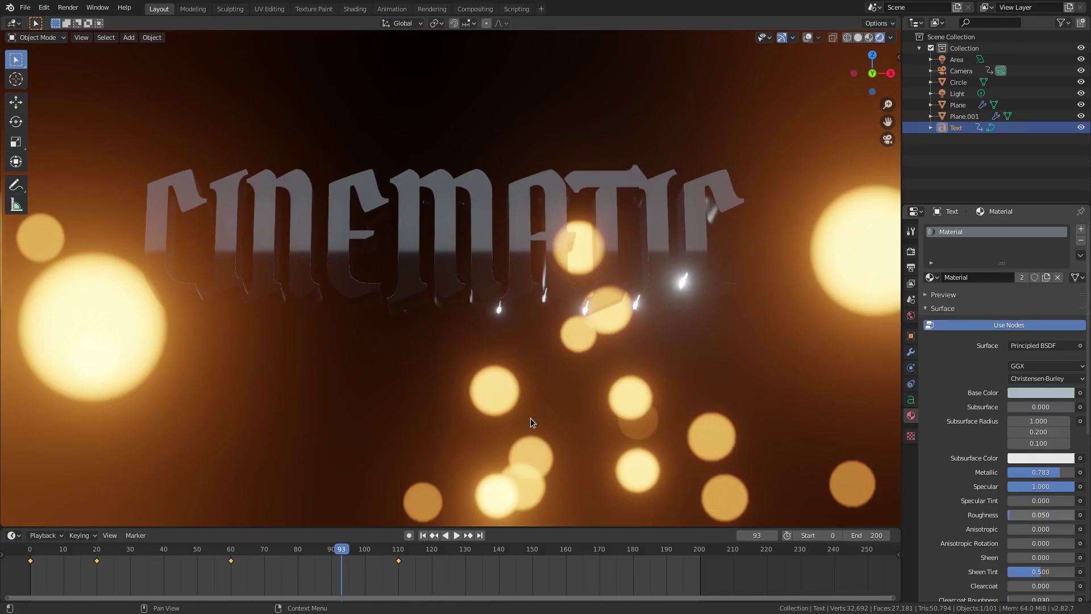
scroll(466, 415, "down", 5)
left_click(423, 535)
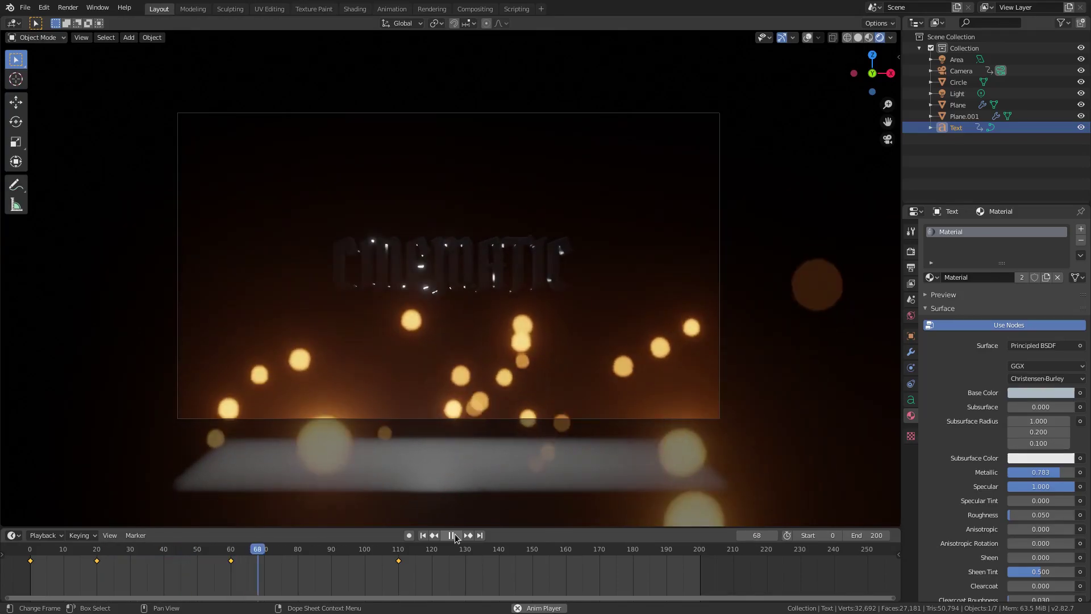
scroll(499, 434, "up", 2)
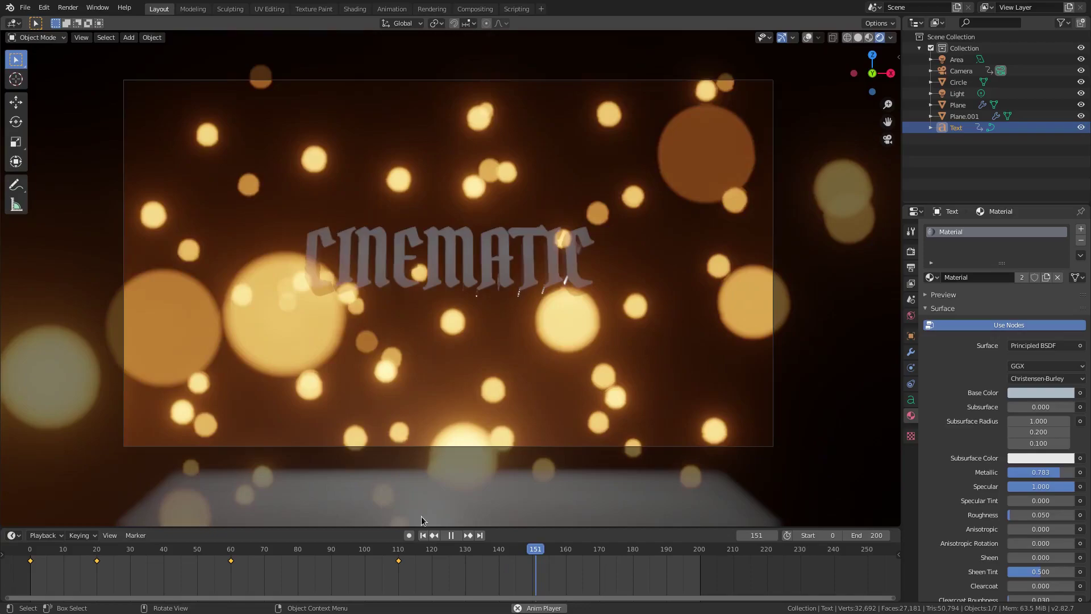
Step: Add a point light and lower it about 0.968 m on Z beneath the text
key("space")
key("shift+a")
mouse_move(417, 344)
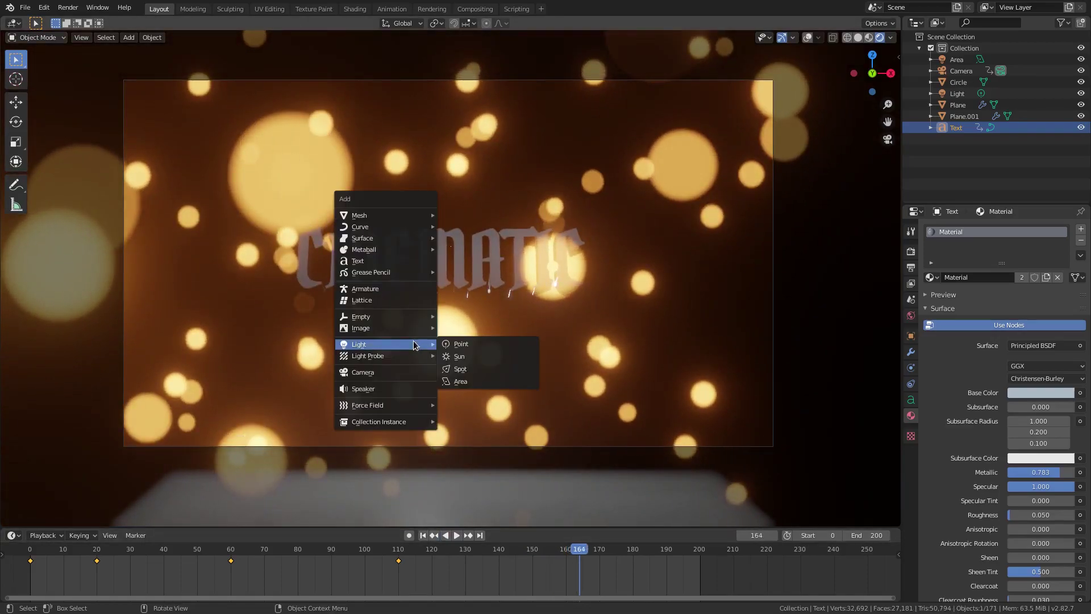
left_click(466, 343)
key("g")
key("z")
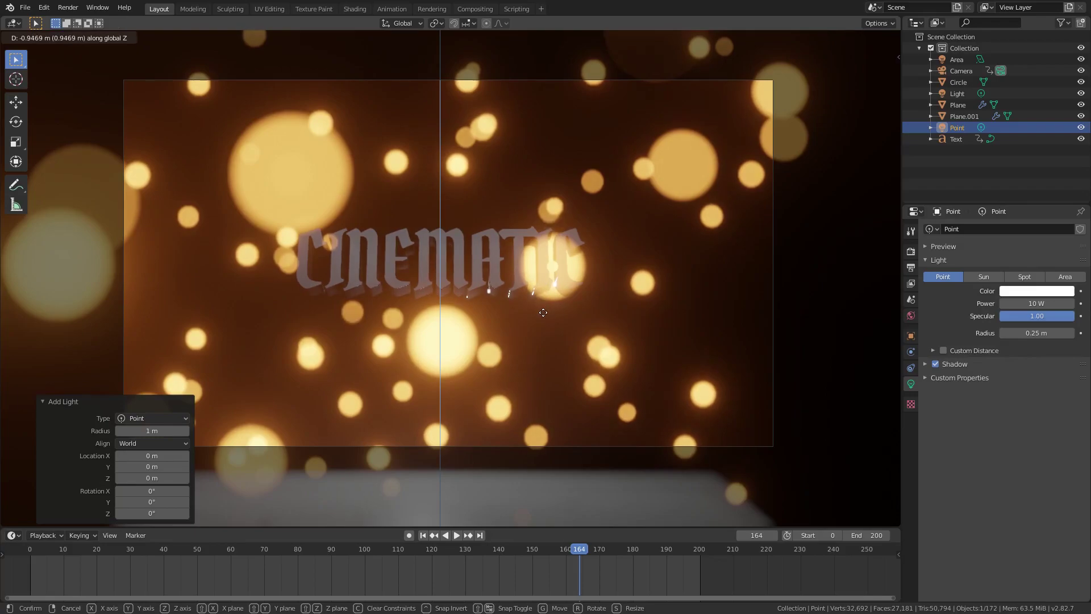
left_click(544, 313)
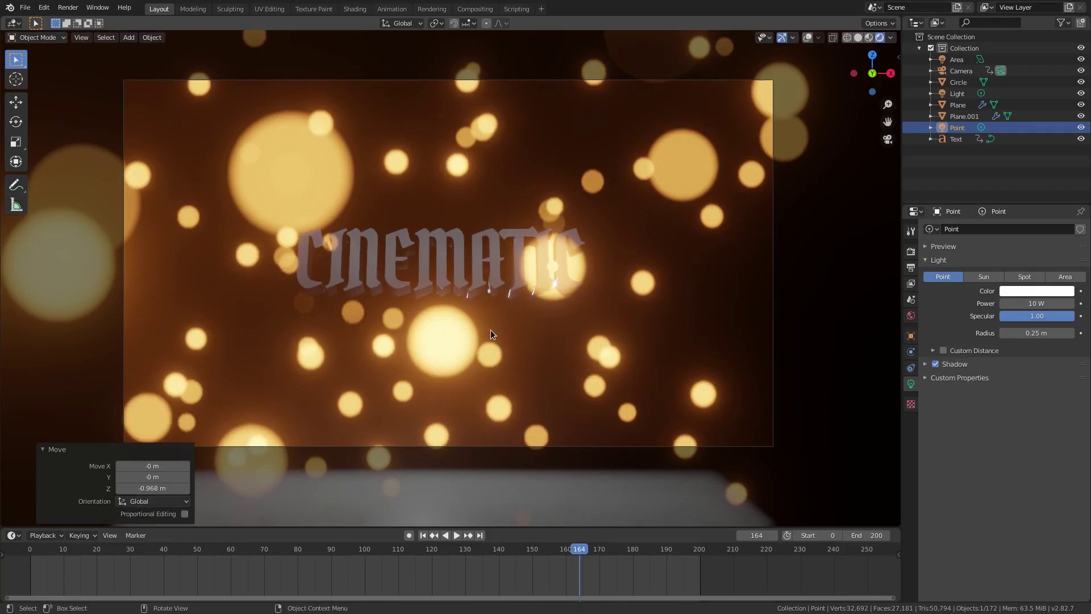
Step: Replay the animation from the start to check the new point light
left_click(423, 535)
left_click(457, 535)
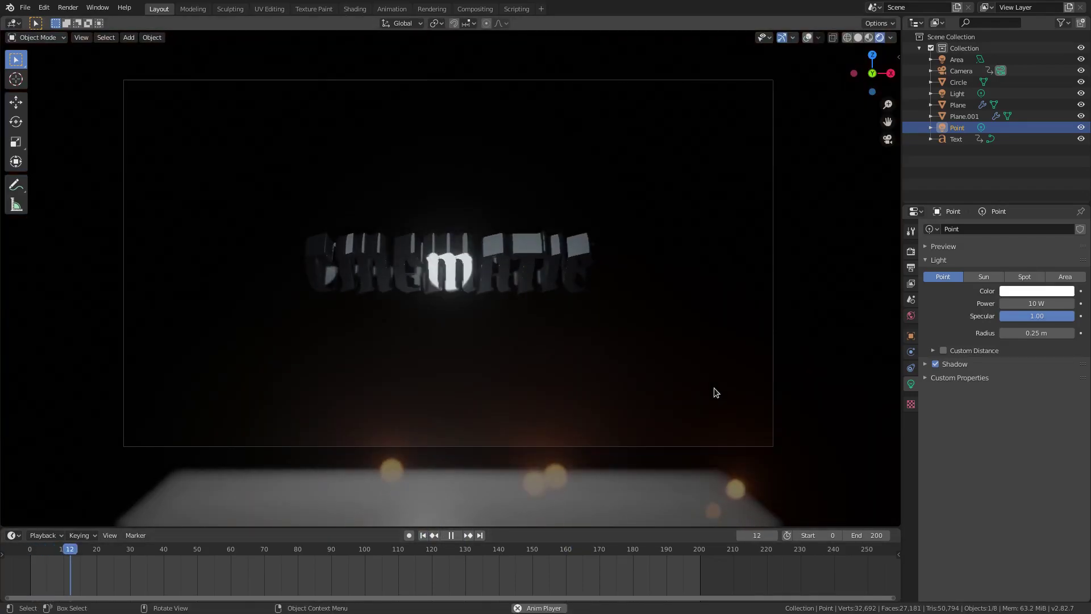
left_click(68, 552)
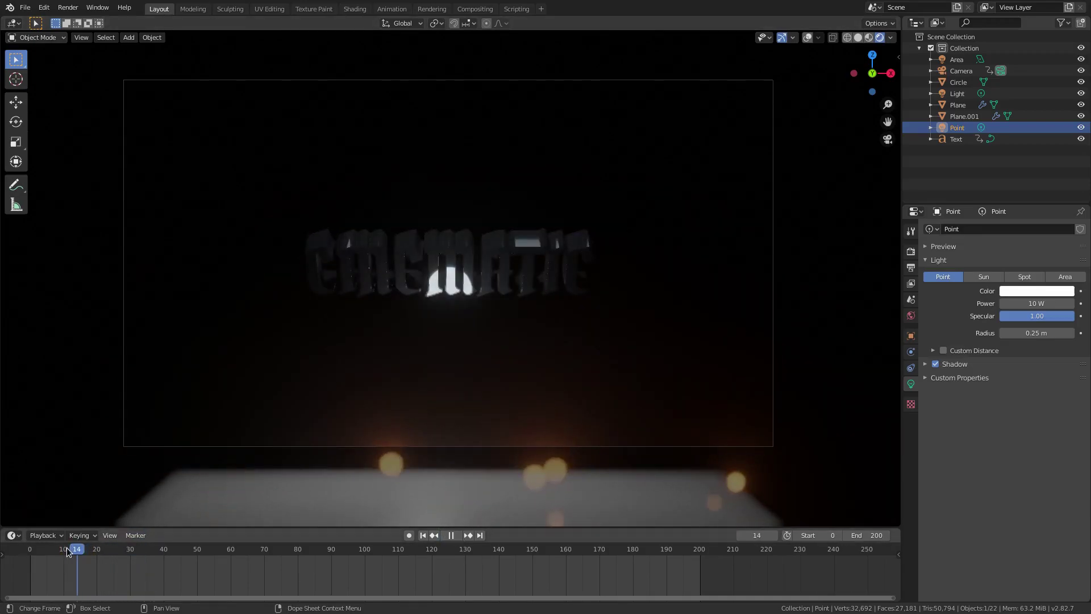
left_click(67, 551)
key("space")
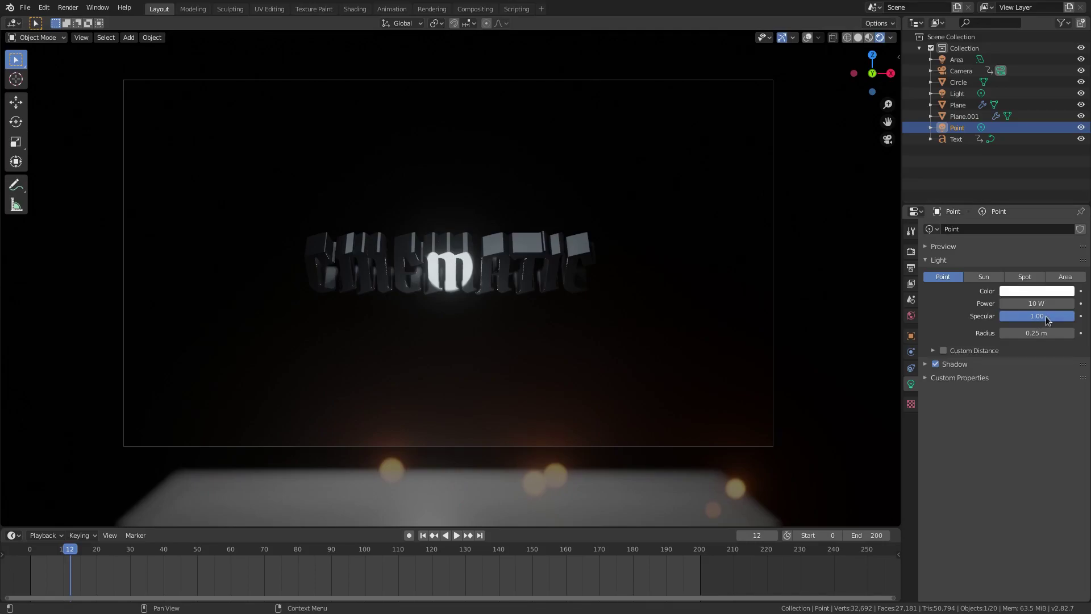
Step: Set the point light's Specular to 0, replay, and orbit to view the whole scene
left_click_drag(1045, 316, 1001, 316)
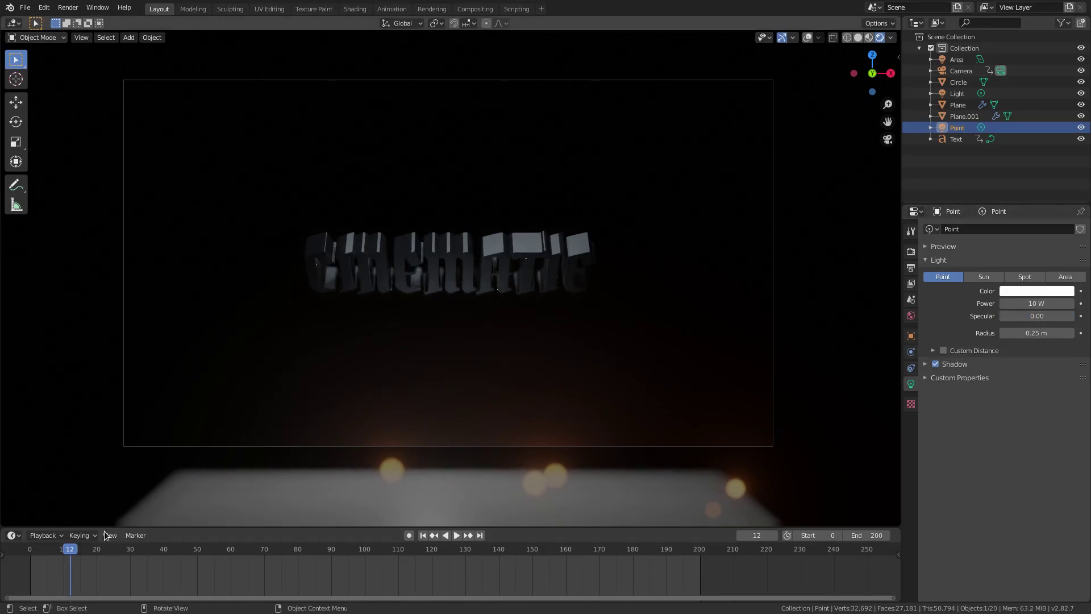
key("space")
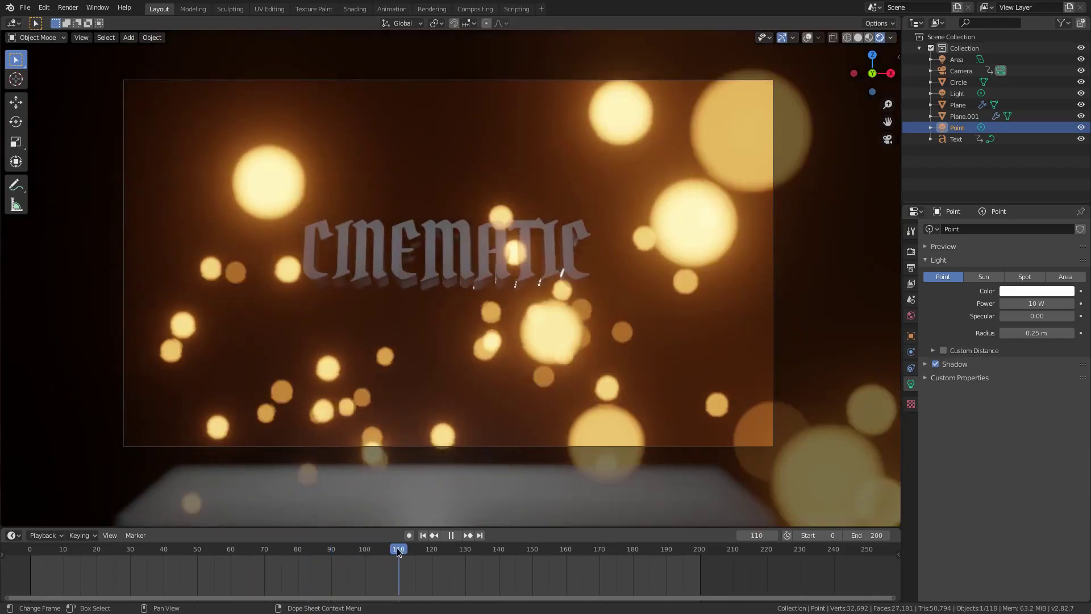
left_click(141, 551)
left_click(25, 551)
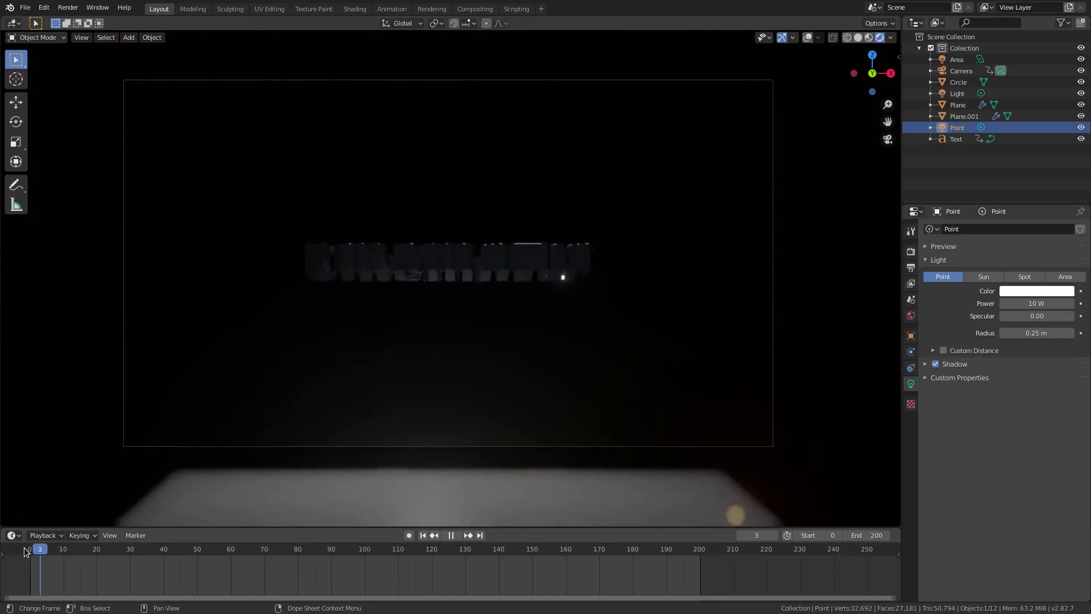
middle_click_drag(256, 397, 449, 216)
Step: Stop playback and select the original Light object, viewing through the camera
key("space")
left_click(958, 94)
left_click(960, 105)
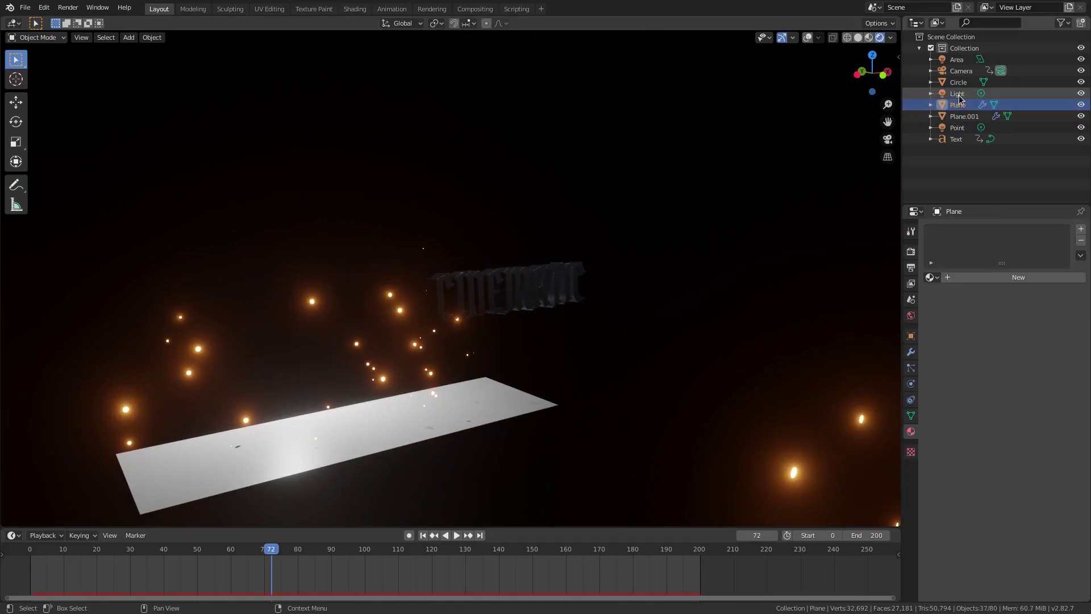
left_click(959, 95)
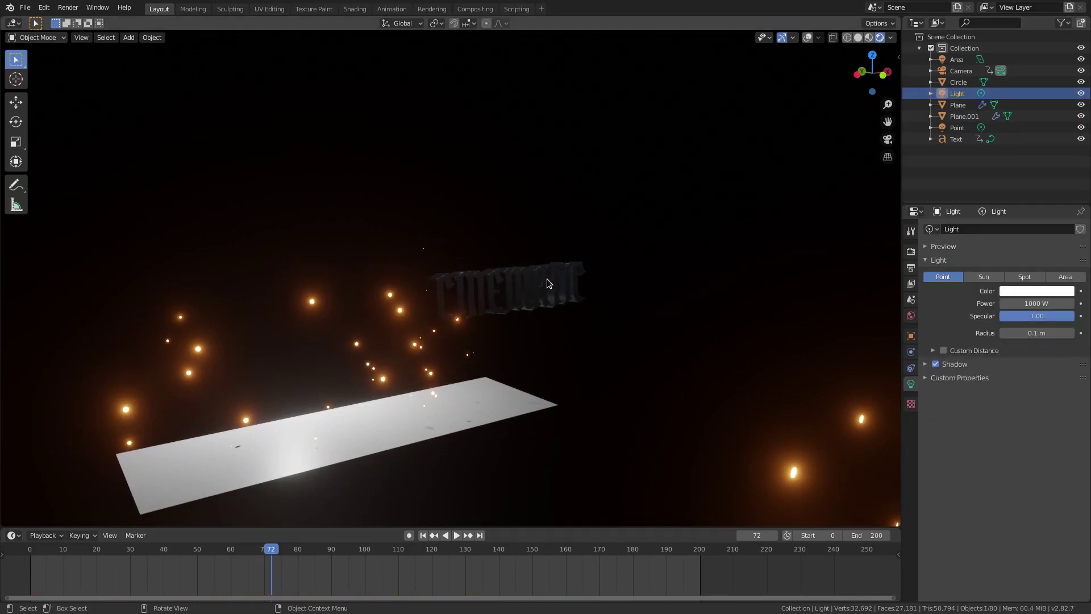
key("KP_0")
Step: Try the Light as Sun, Spot and Area types, testing an X rotation before cancelling
left_click(984, 276)
left_click(1030, 278)
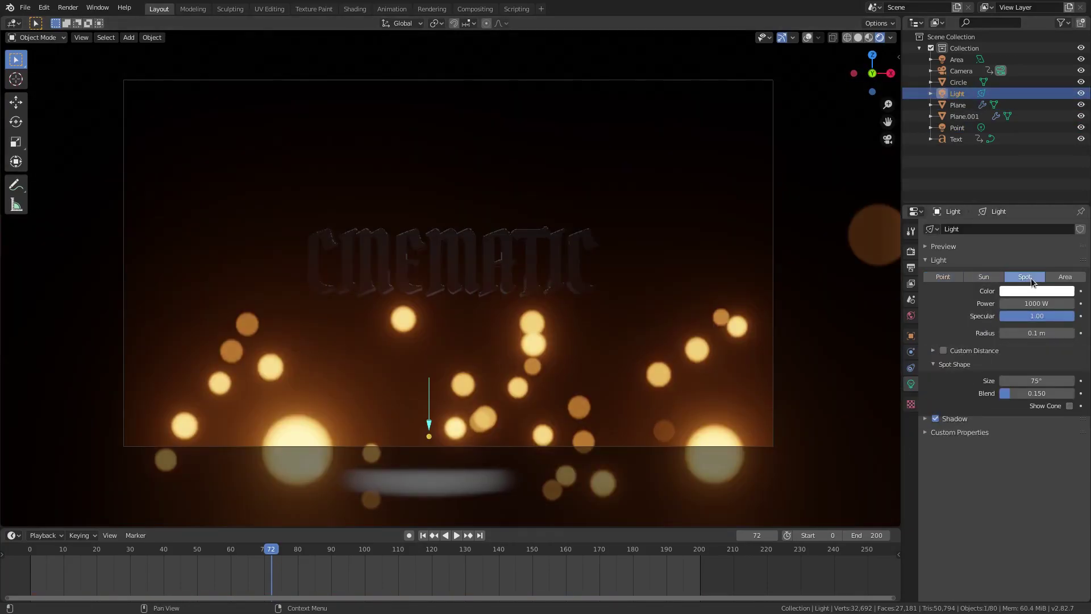
left_click(1055, 278)
left_click(1026, 275)
left_click(1061, 277)
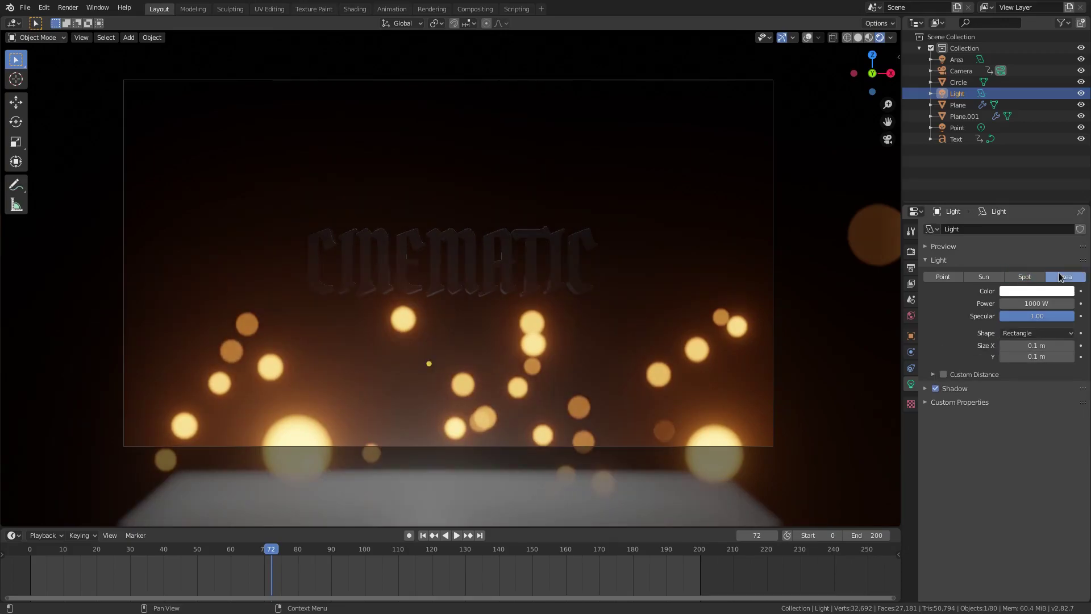
key("r")
key("x")
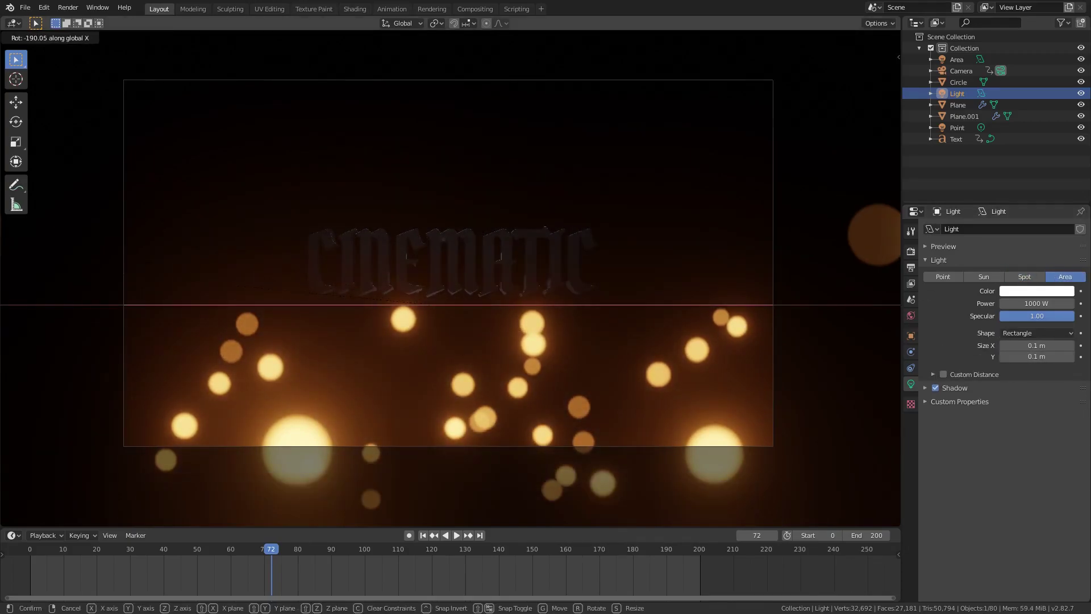
key("Escape")
Step: Reset the Light to Point with slightly more power, then delete it
left_click(943, 277)
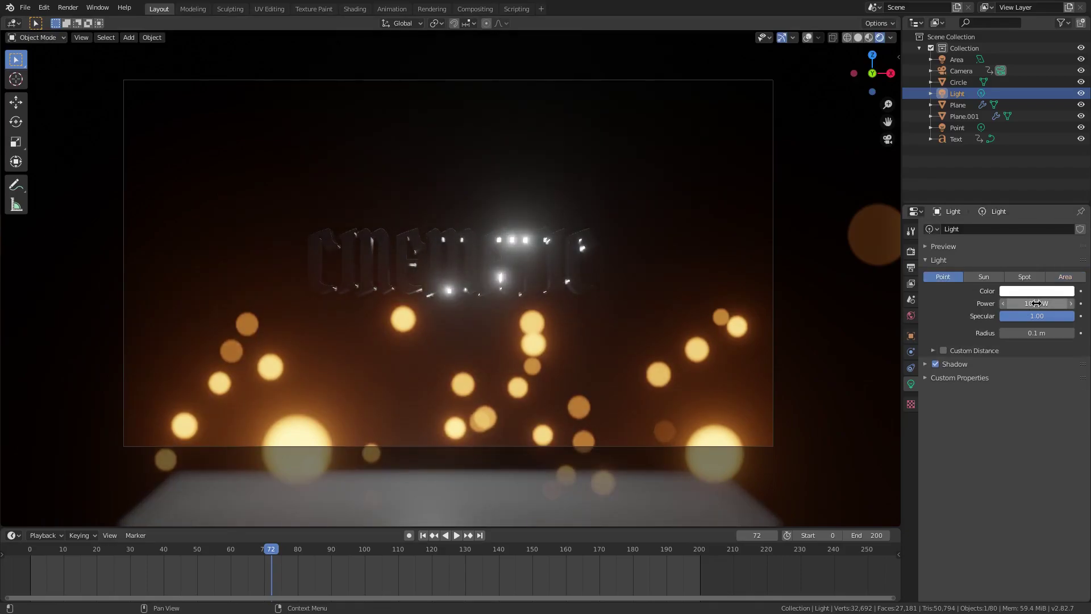
left_click_drag(1037, 303, 970, 303)
key("Delete")
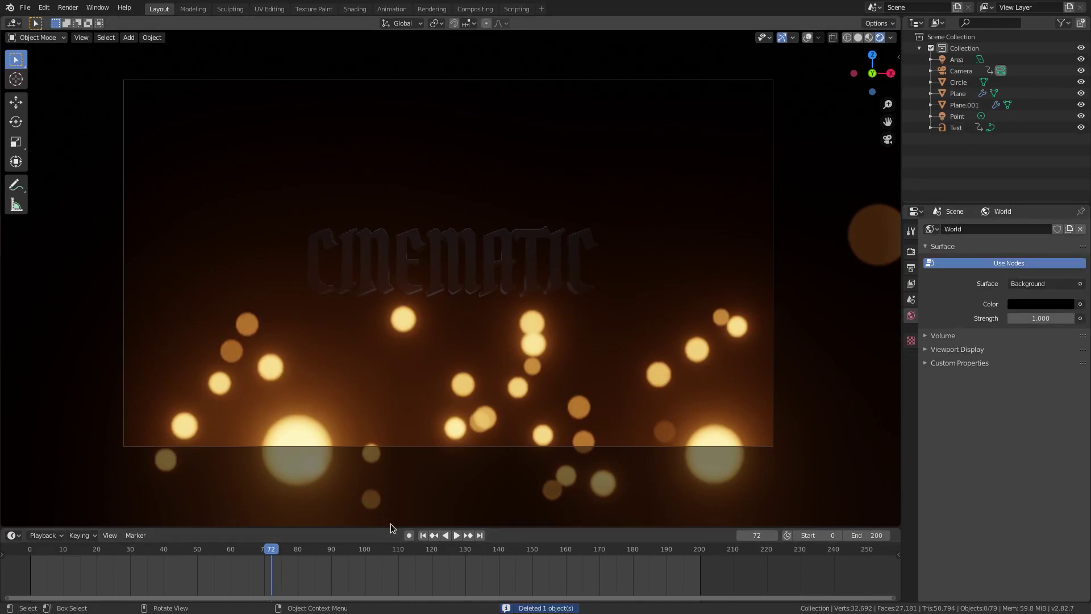
left_click(423, 535)
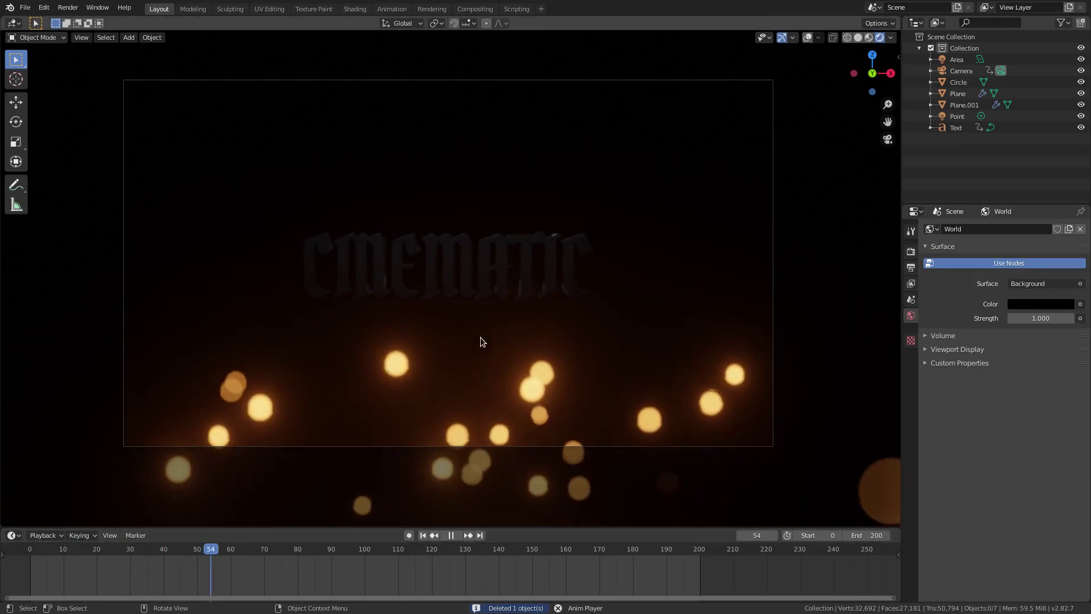
scroll(480, 337, "up", 2)
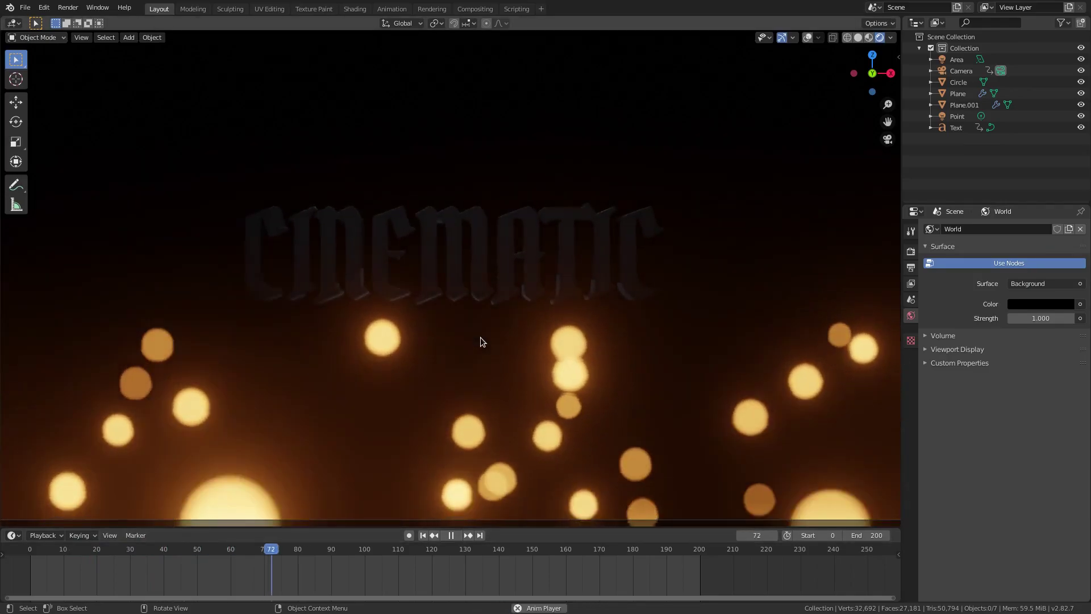
scroll(480, 336, "down", 2)
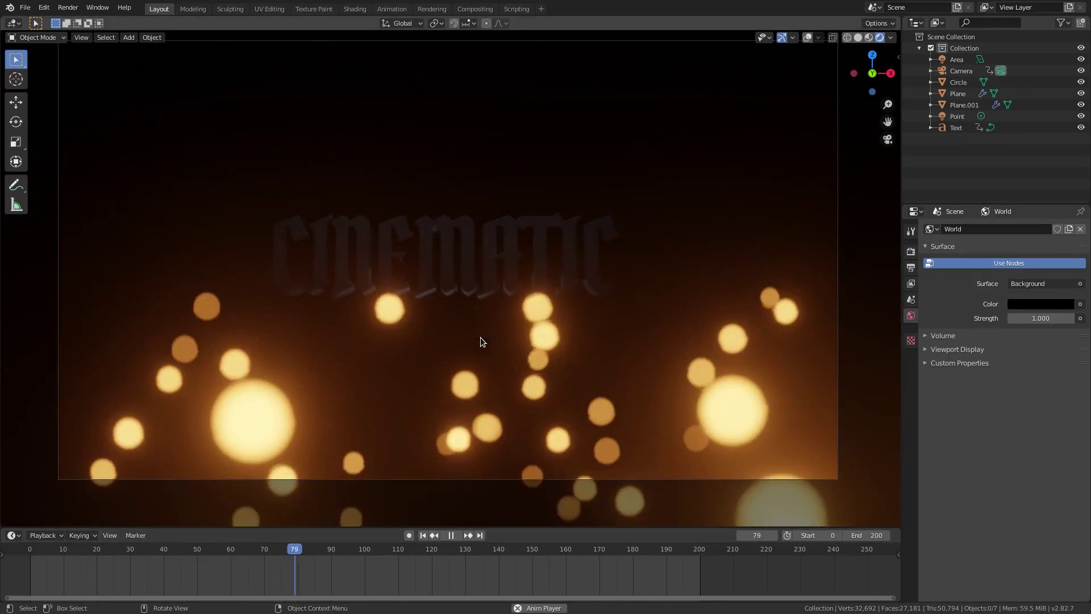